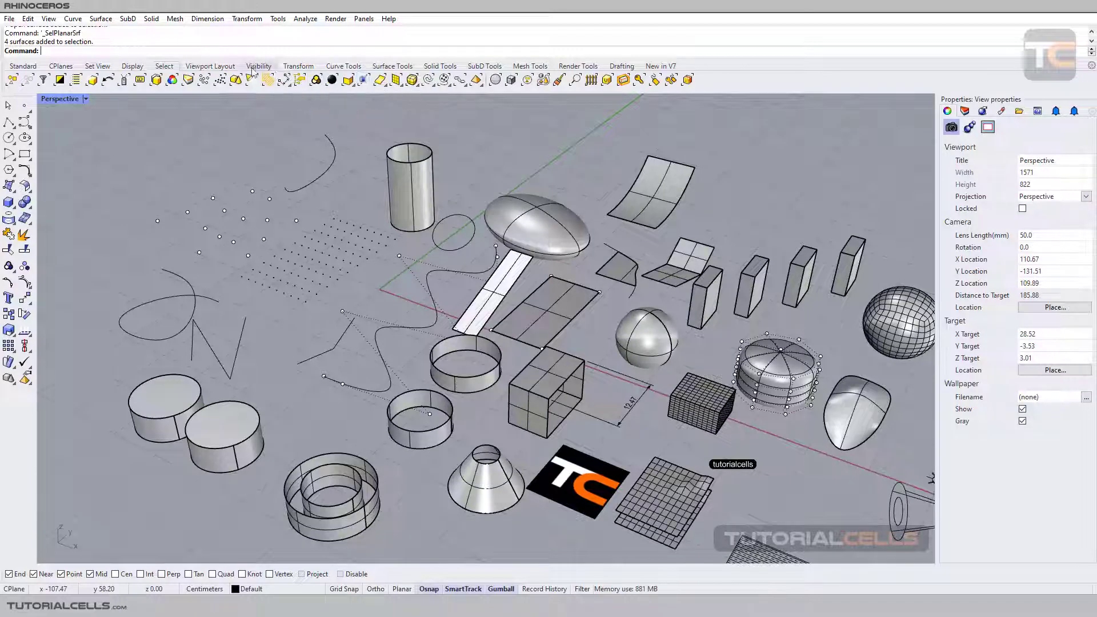
Add a rectangular clipping plane behind the ellipsoid and raise it above the objects so it cuts their tops.
{"action": "left_click", "coordinate": [208, 66]}
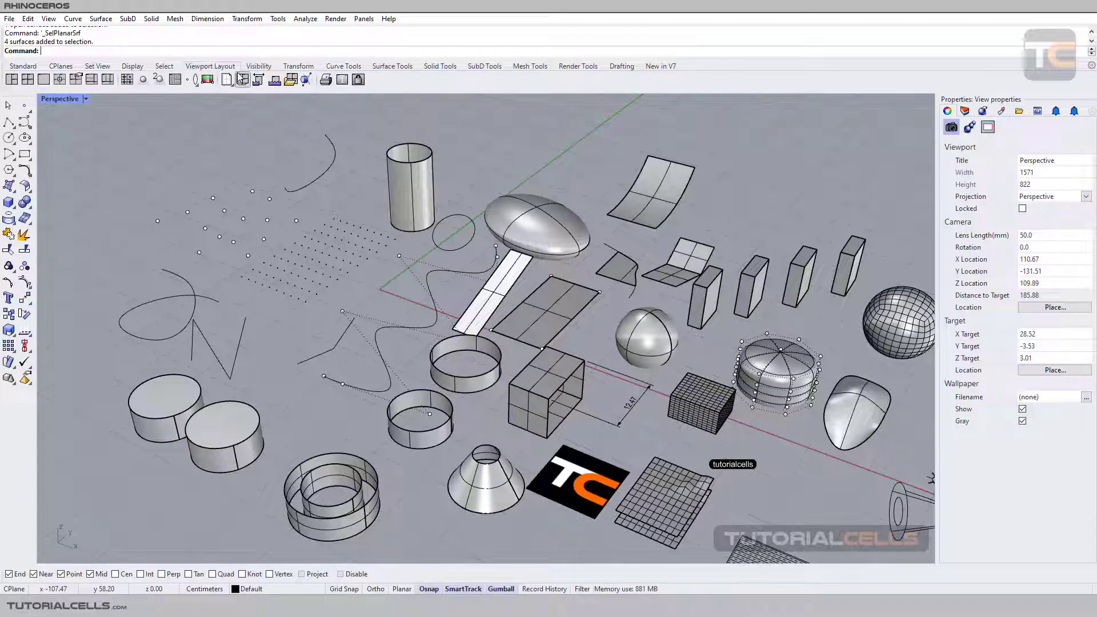
{"action": "left_click", "coordinate": [306, 80]}
{"action": "left_click", "coordinate": [497, 127]}
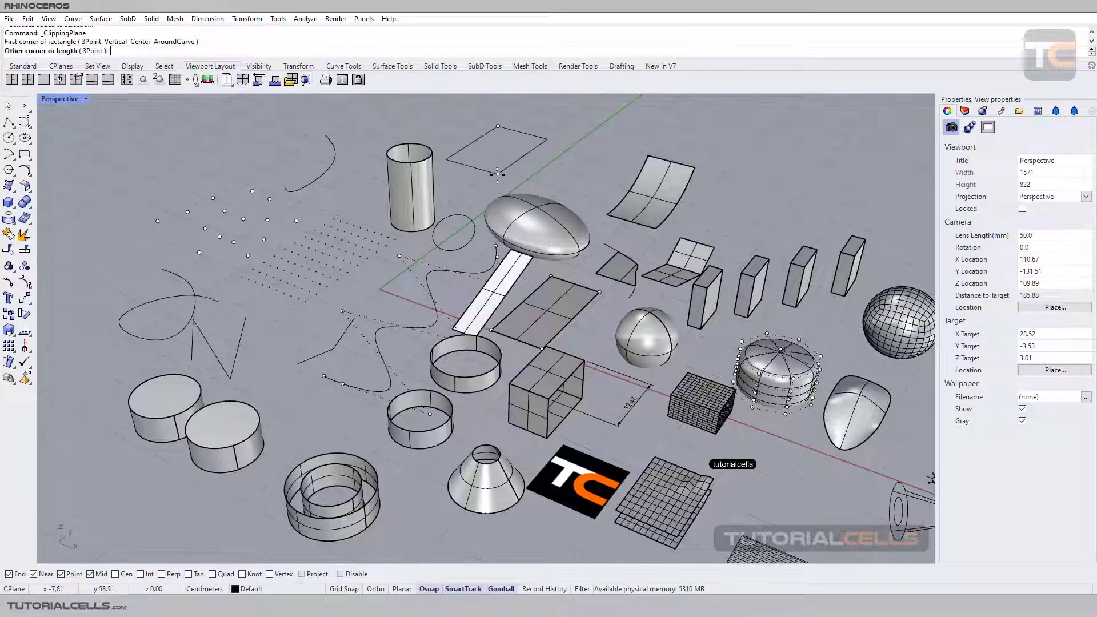
{"action": "left_click", "coordinate": [529, 183]}
{"action": "left_click", "coordinate": [525, 181]}
{"action": "right_click_drag", "start_coordinate": [577, 302], "coordinate": [582, 347]}
{"action": "left_click_drag", "start_coordinate": [526, 166], "coordinate": [540, 140]}
{"action": "left_click", "coordinate": [595, 132]}
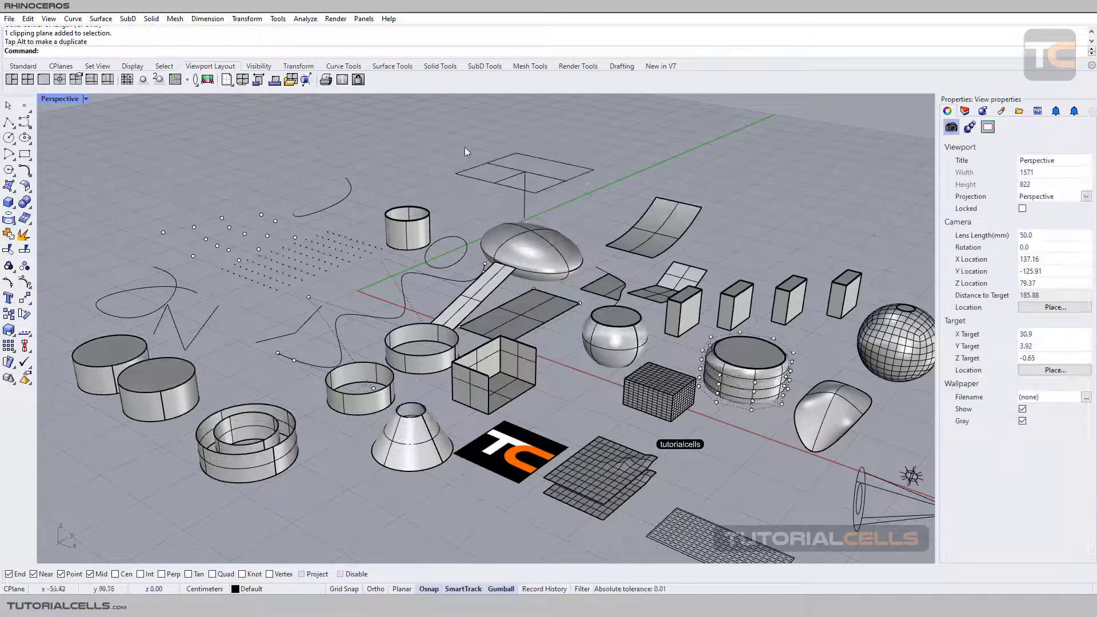
Select all clipping planes with the dedicated selection command and delete them.
{"action": "left_click", "coordinate": [164, 66]}
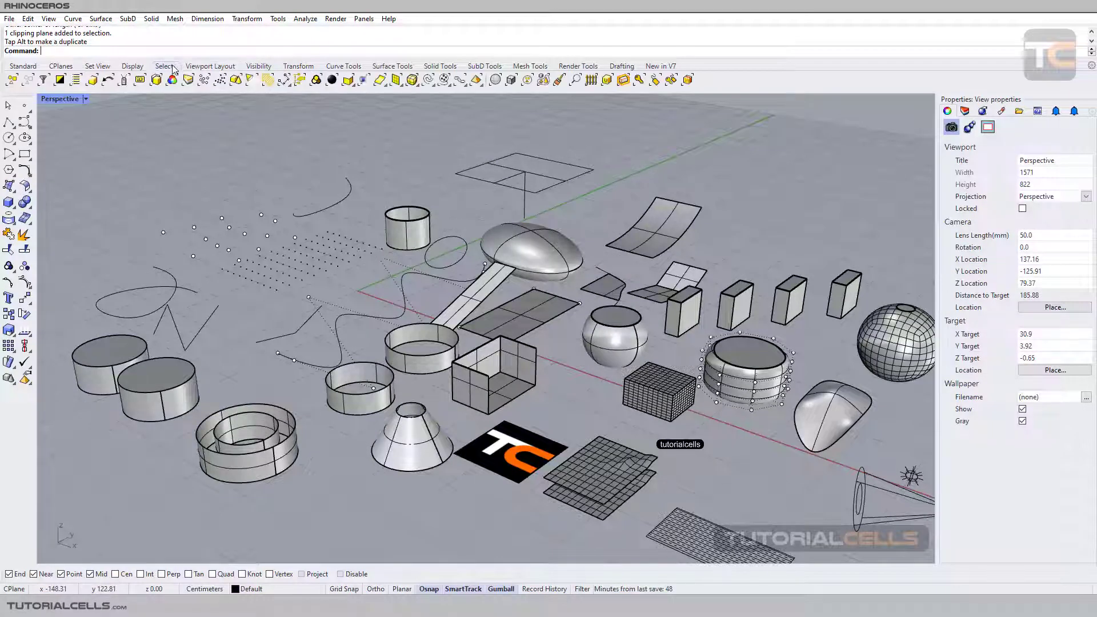
{"action": "left_click", "coordinate": [363, 80]}
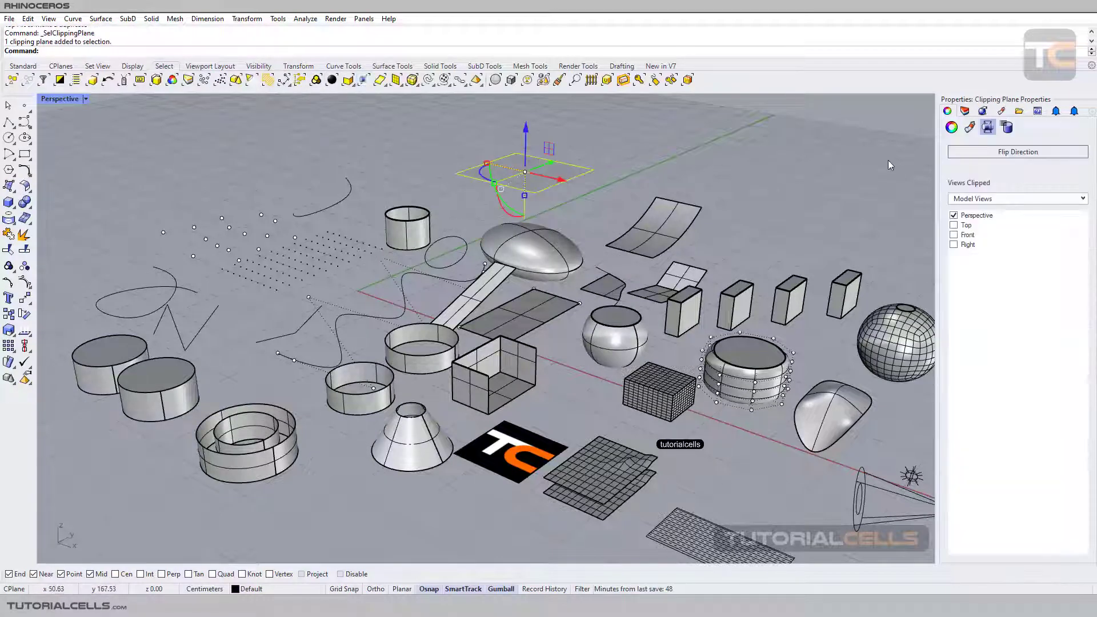
{"action": "key", "text": "Delete"}
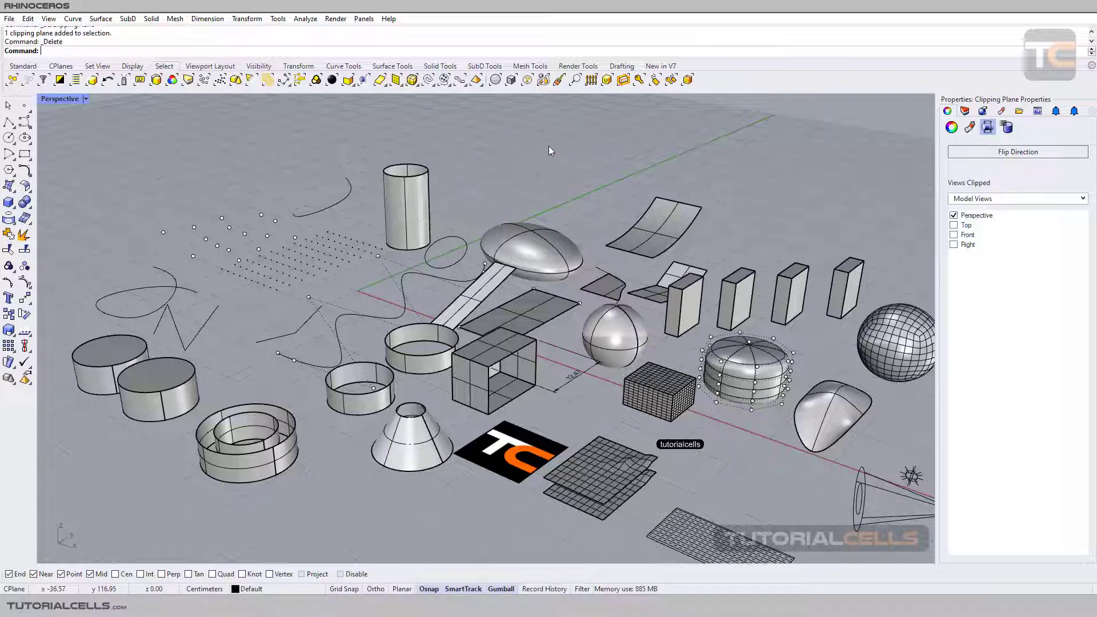
Detach the Select Surfaces tools into a floating toolbar over the upper part of the Perspective viewport.
{"action": "left_click", "coordinate": [379, 80]}
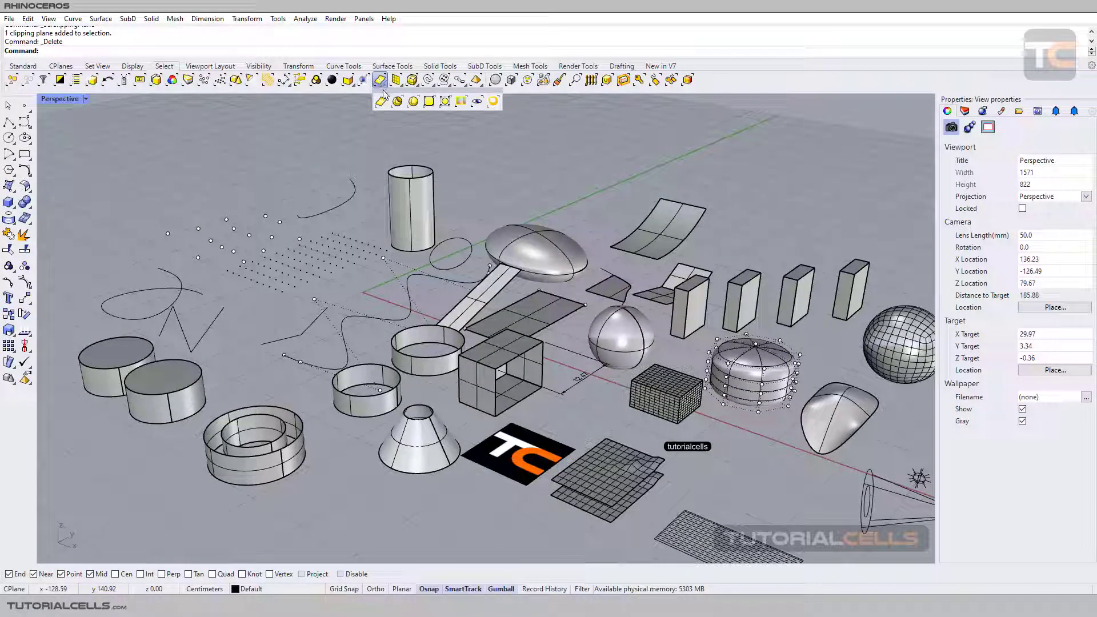
{"action": "left_click_drag", "start_coordinate": [388, 96], "coordinate": [393, 112]}
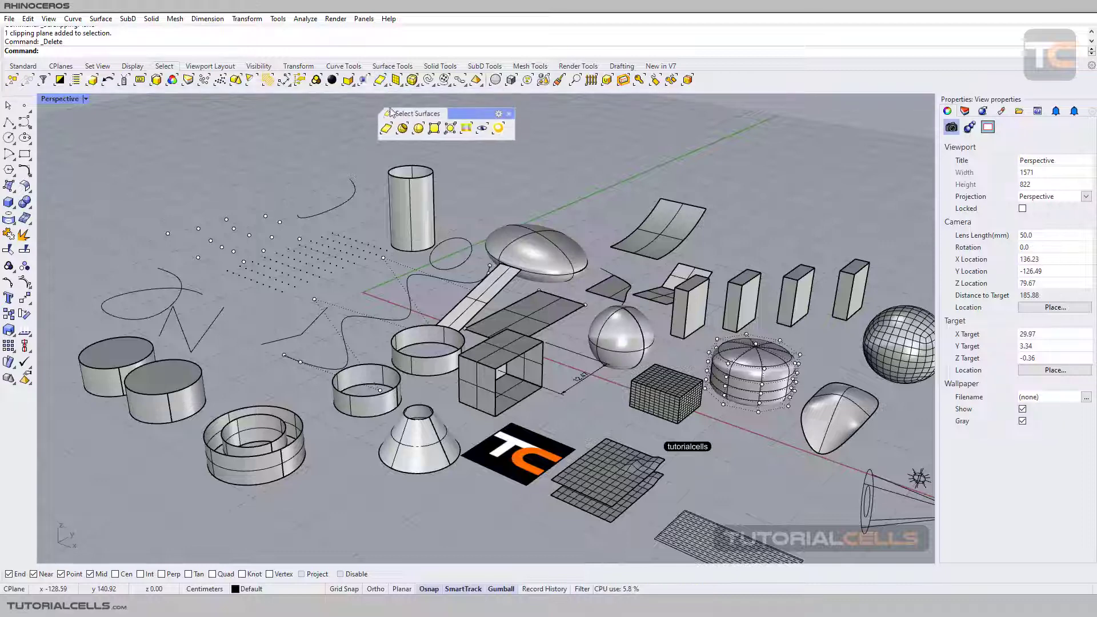
{"action": "left_click_drag", "start_coordinate": [458, 109], "coordinate": [468, 115]}
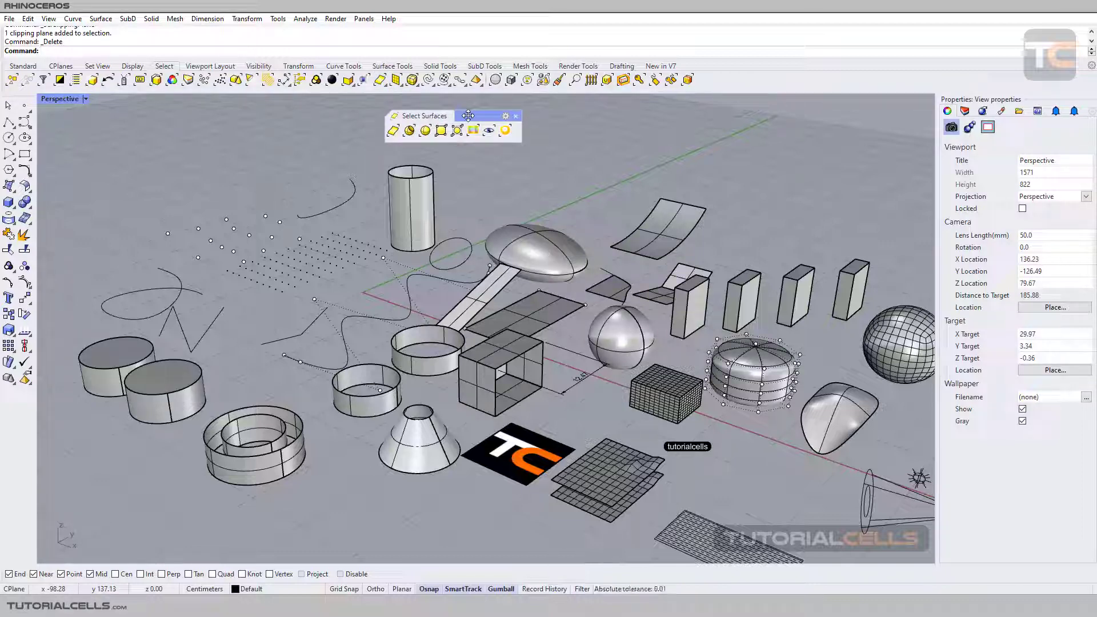
{"action": "left_click", "coordinate": [382, 83]}
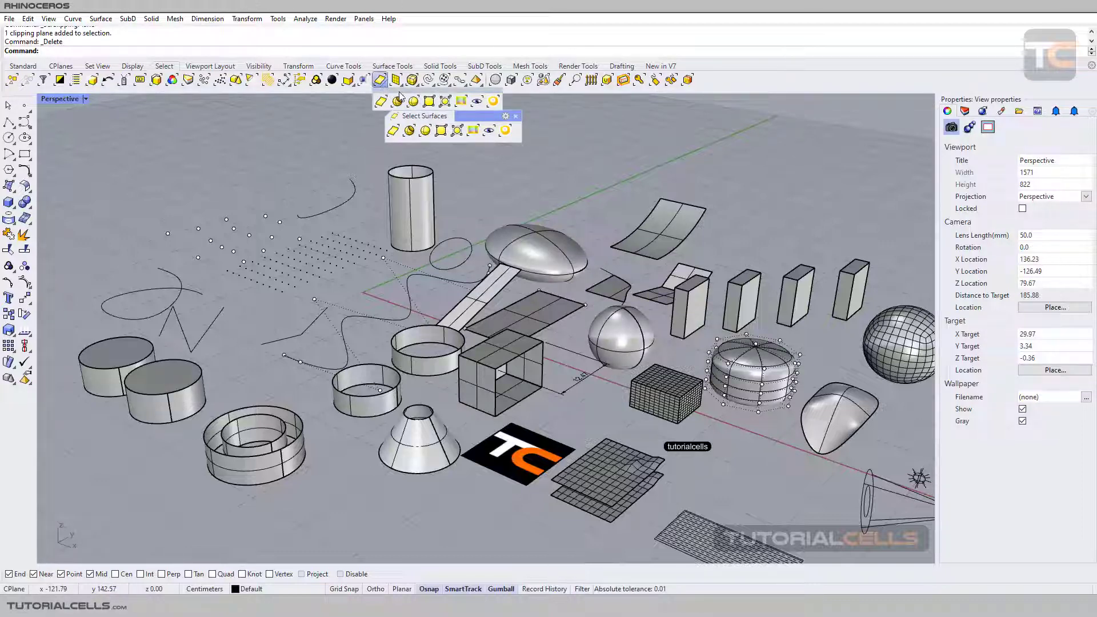
{"action": "left_click_drag", "start_coordinate": [491, 118], "coordinate": [488, 119]}
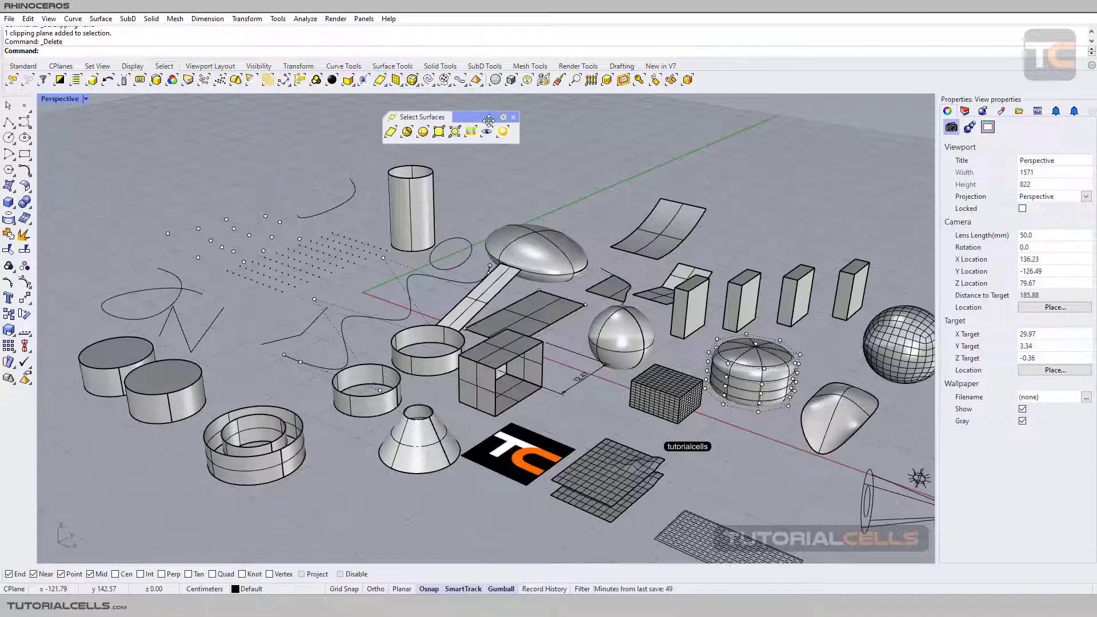
Select all surfaces in the scene, inspect which objects are included, and clear the selection.
{"action": "left_click", "coordinate": [394, 133]}
{"action": "right_click_drag", "start_coordinate": [457, 292], "coordinate": [516, 303]}
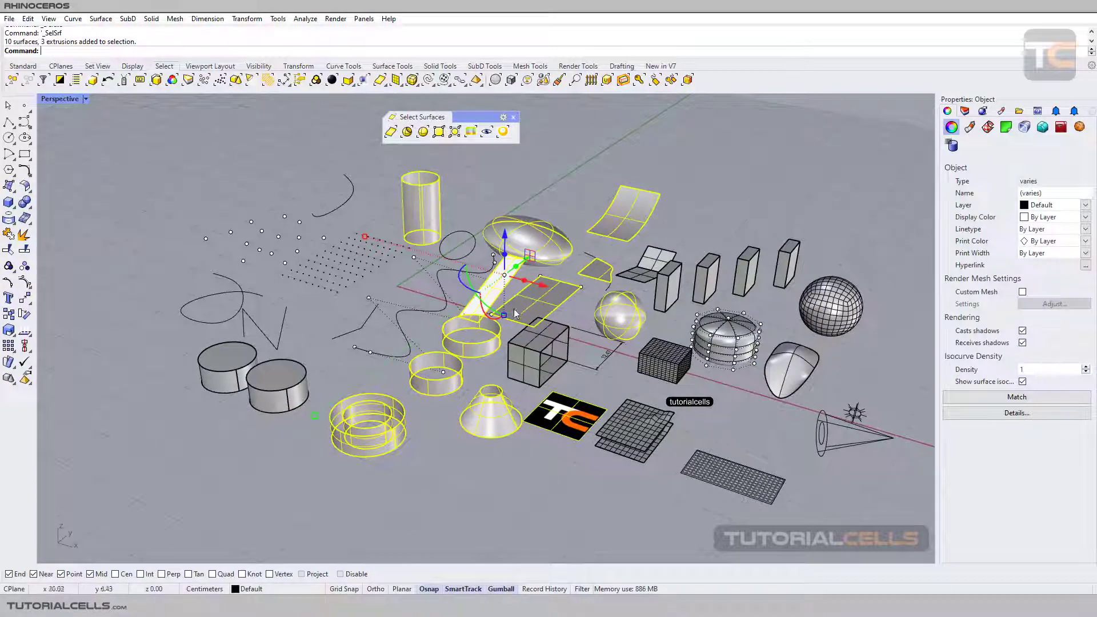
{"action": "scroll", "coordinate": [650, 267], "scroll_direction": "up", "scroll_amount": 3}
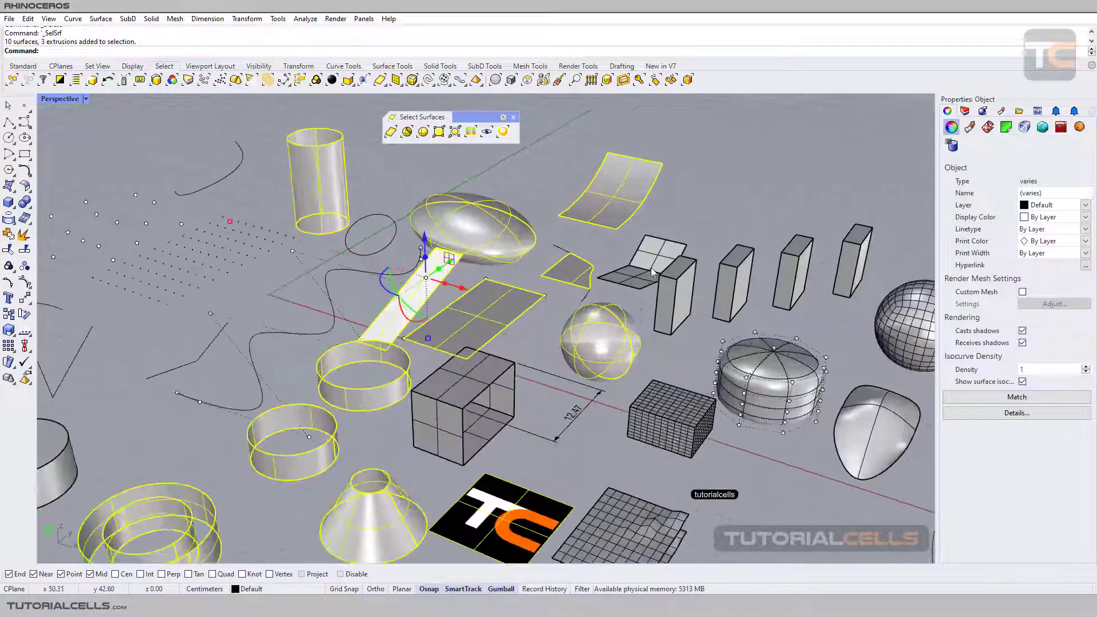
{"action": "left_click", "coordinate": [601, 244]}
{"action": "right_click_drag", "start_coordinate": [601, 245], "coordinate": [609, 243], "text": "shift"}
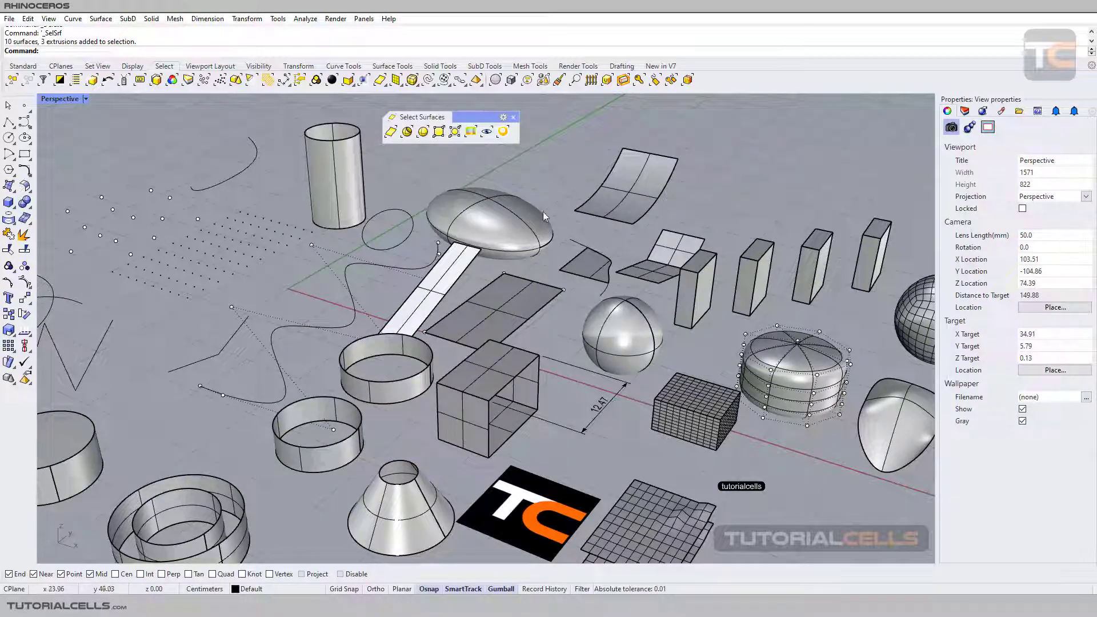
Select all open surfaces, check the flat plane, the strip and the ring surfaces individually, and clear the selection.
{"action": "left_click", "coordinate": [404, 132]}
{"action": "scroll", "coordinate": [437, 324], "scroll_direction": "down", "scroll_amount": 2}
{"action": "left_click", "coordinate": [481, 314]}
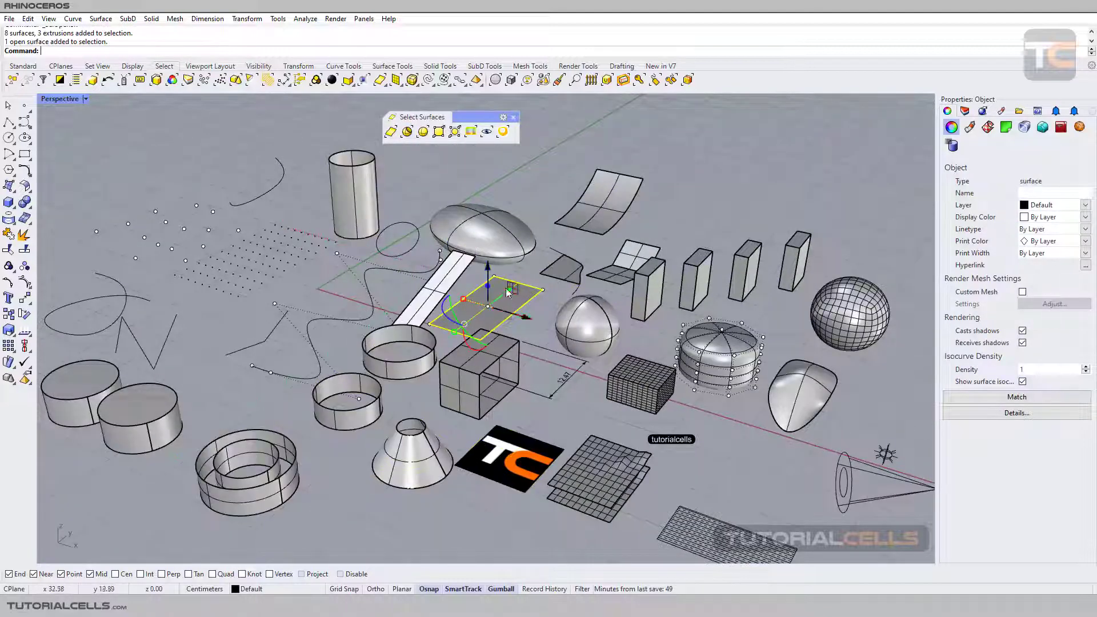
{"action": "left_click", "coordinate": [444, 290]}
{"action": "left_click", "coordinate": [393, 362]}
{"action": "left_click", "coordinate": [253, 433]}
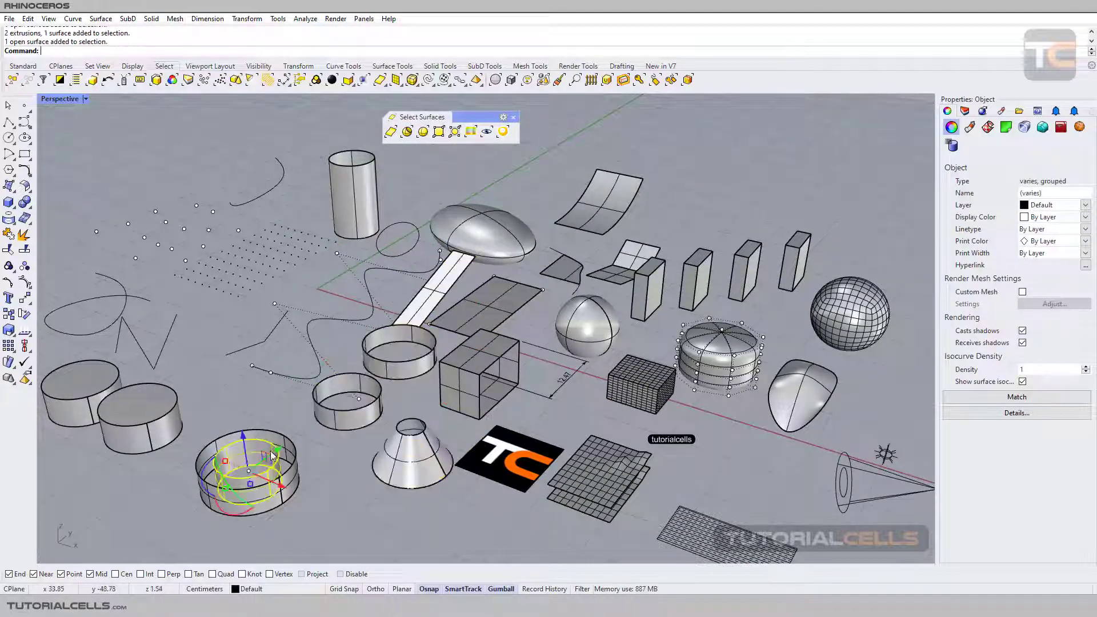
{"action": "key", "text": "Escape"}
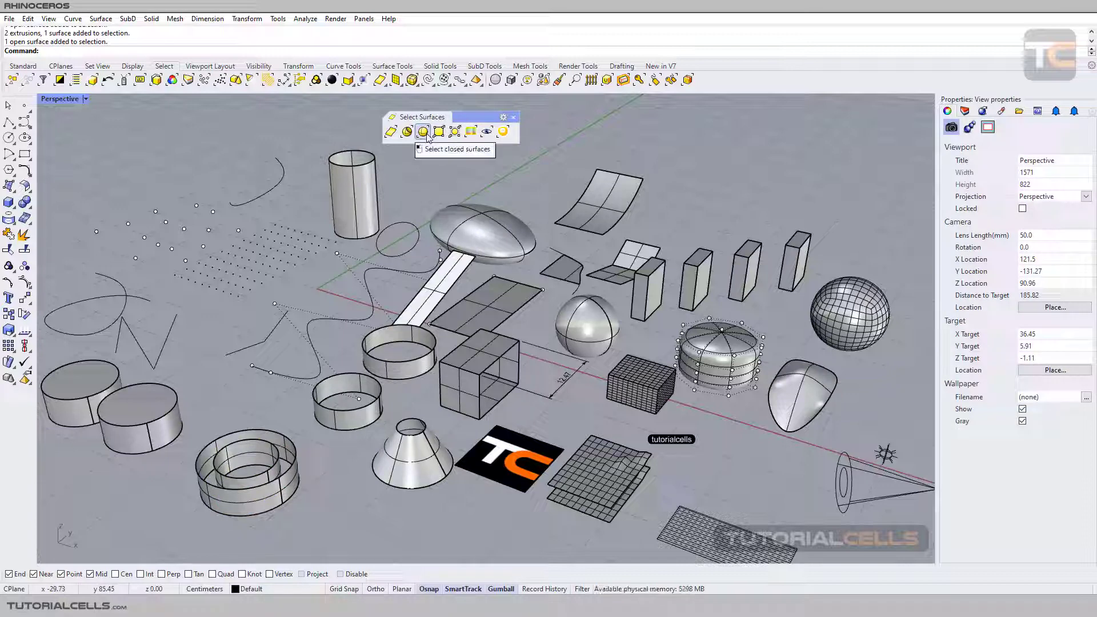
Select all closed surfaces, inspect the ellipsoid and the sphere up close, and clear the selection.
{"action": "left_click", "coordinate": [423, 132]}
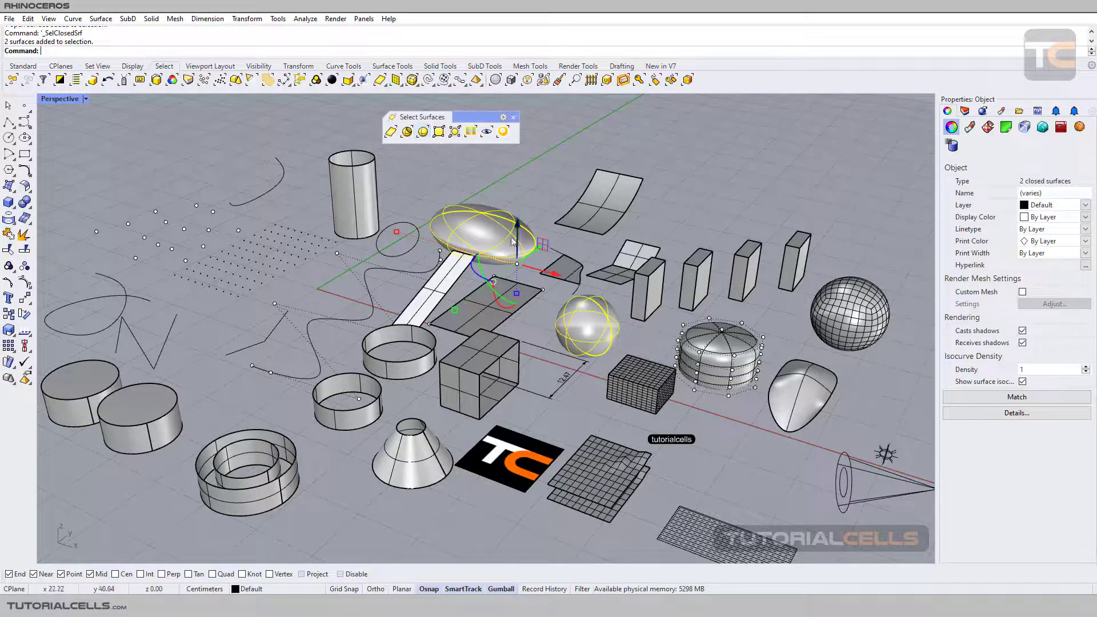
{"action": "scroll", "coordinate": [513, 239], "scroll_direction": "up", "scroll_amount": 3}
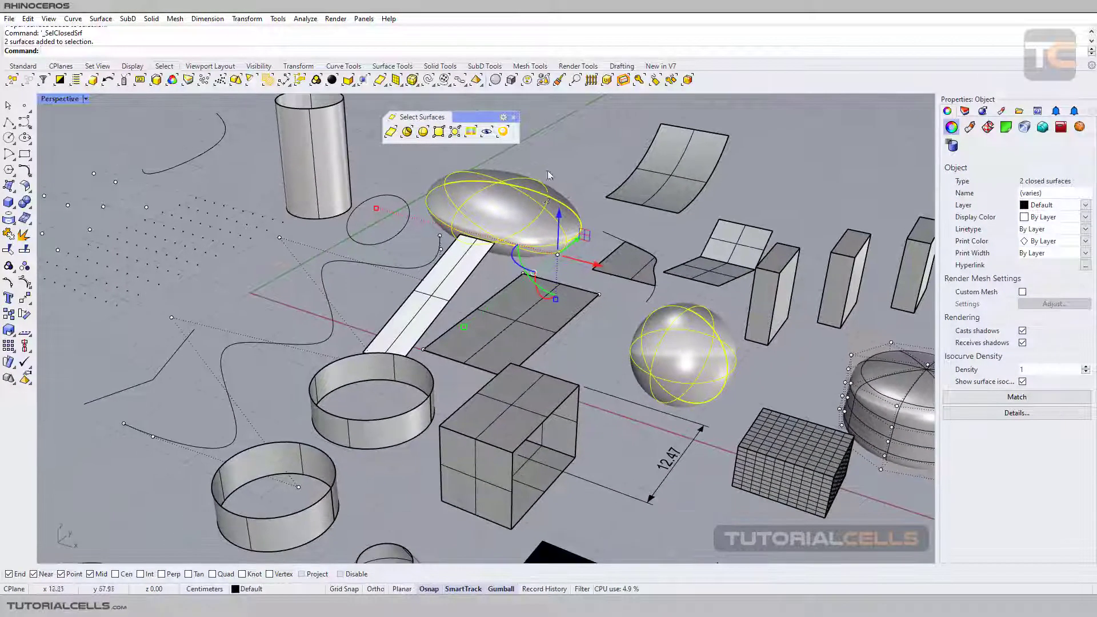
{"action": "key", "text": "Escape"}
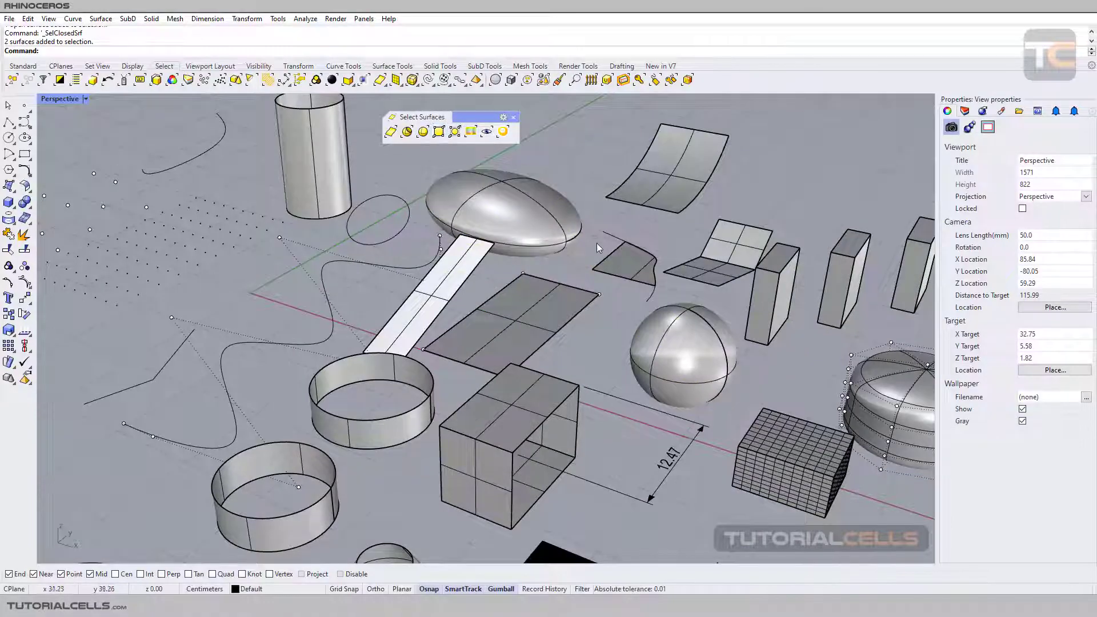
Examine the small surface with the curved edge and its cutting curve by selecting each one individually.
{"action": "scroll", "coordinate": [640, 265], "scroll_direction": "up", "scroll_amount": 5}
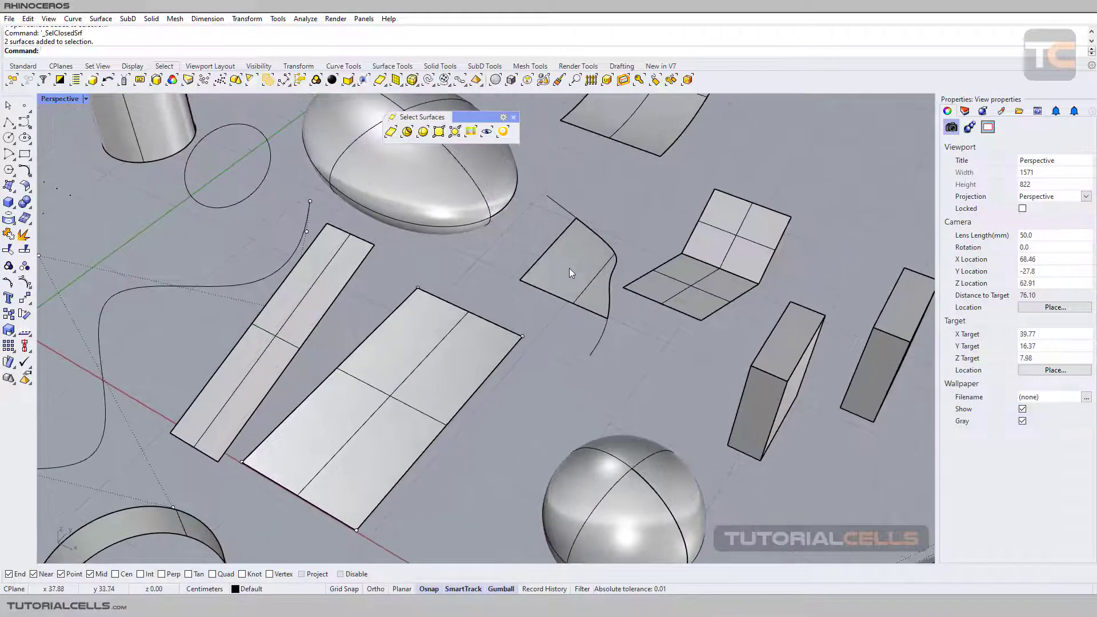
{"action": "left_click", "coordinate": [569, 269]}
{"action": "left_click", "coordinate": [559, 208]}
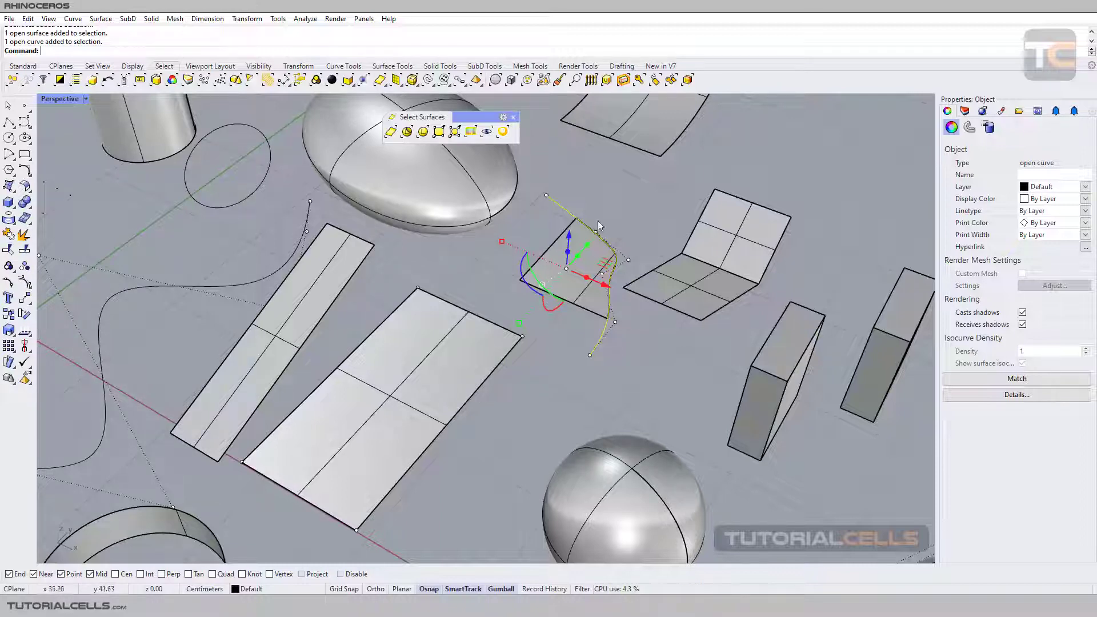
{"action": "left_click", "coordinate": [588, 296]}
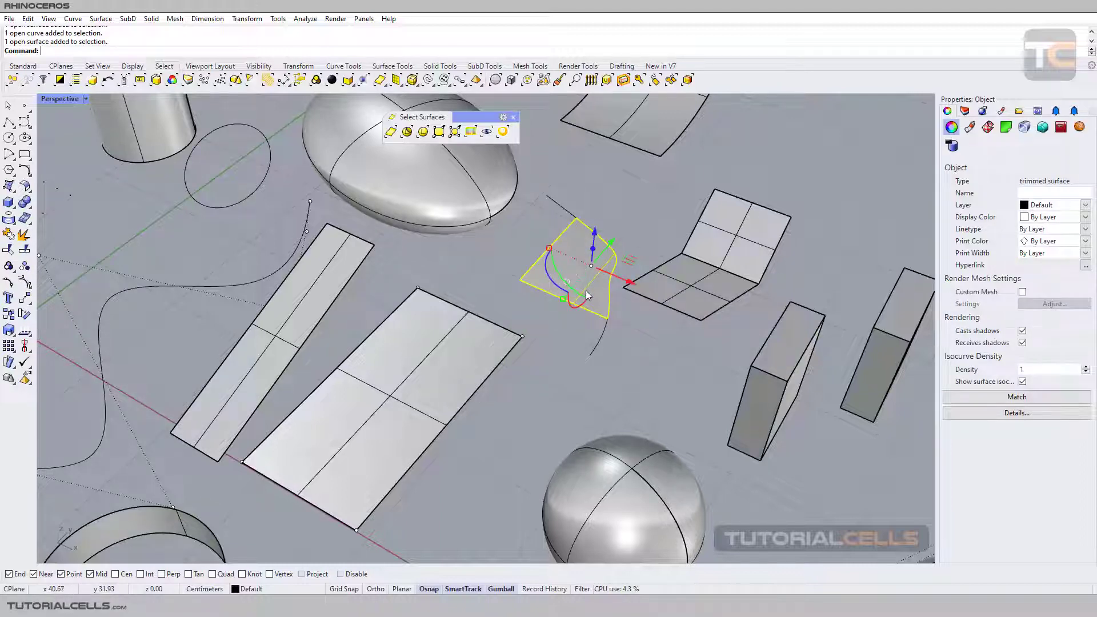
{"action": "left_click", "coordinate": [515, 257]}
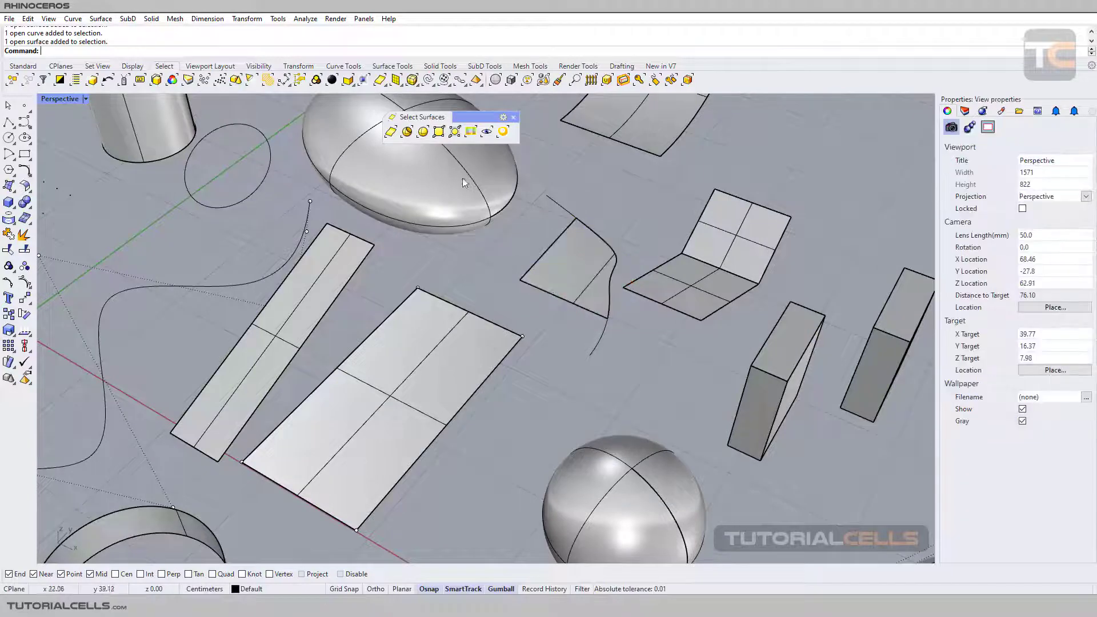
Select all trimmed surfaces, clear the selection, and select only the untrimmed surfaces.
{"action": "left_click", "coordinate": [456, 132]}
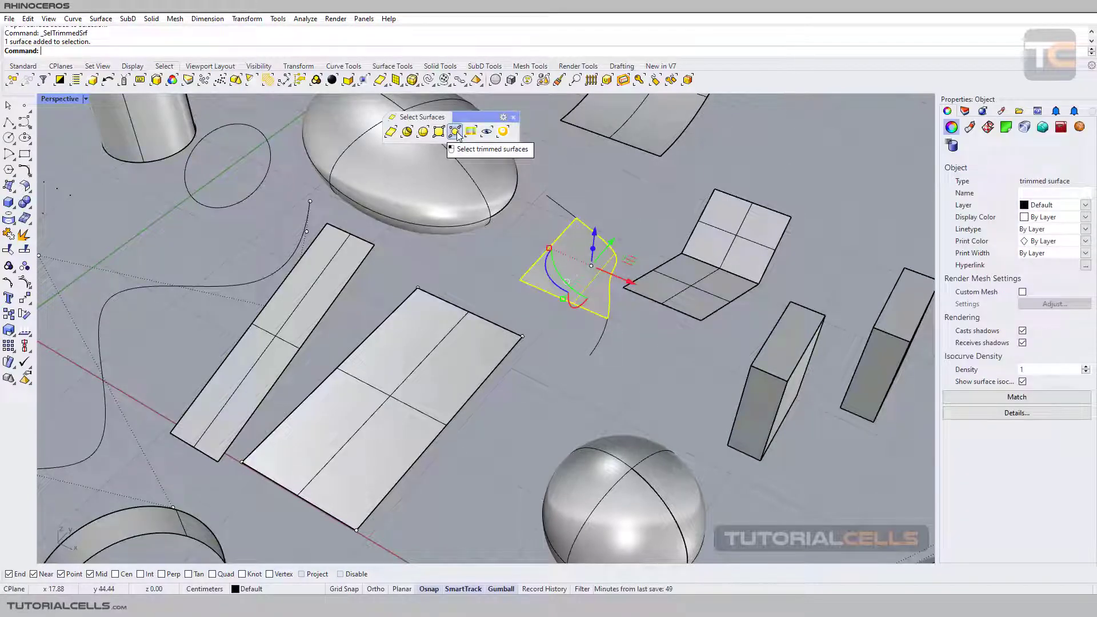
{"action": "left_click", "coordinate": [439, 131]}
{"action": "left_click", "coordinate": [448, 252]}
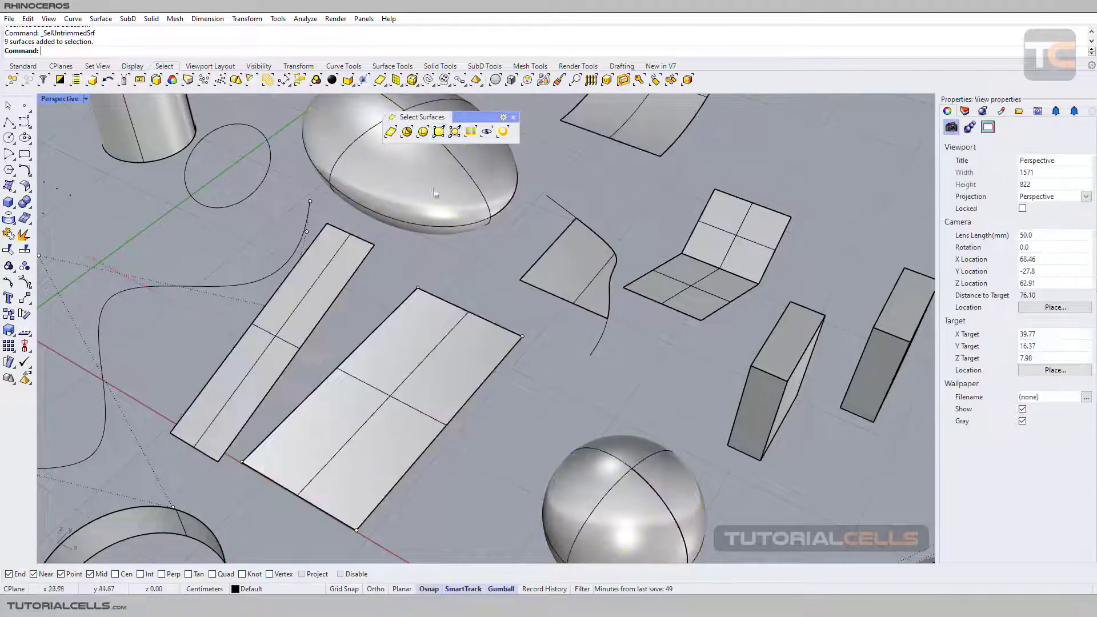
{"action": "left_click", "coordinate": [438, 132]}
{"action": "scroll", "coordinate": [530, 252], "scroll_direction": "down", "scroll_amount": 5}
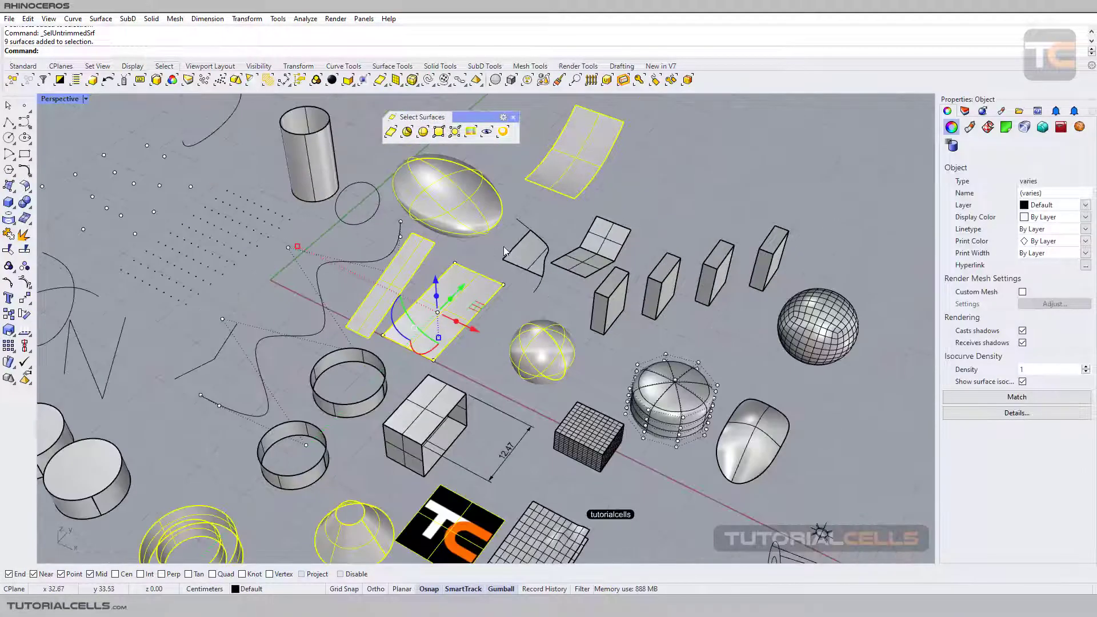
{"action": "scroll", "coordinate": [504, 251], "scroll_direction": "up", "scroll_amount": 1}
Compare the trimmed surface with the large flat plane by selecting each one, and clear the selection.
{"action": "left_click", "coordinate": [555, 263]}
{"action": "left_click", "coordinate": [472, 275]}
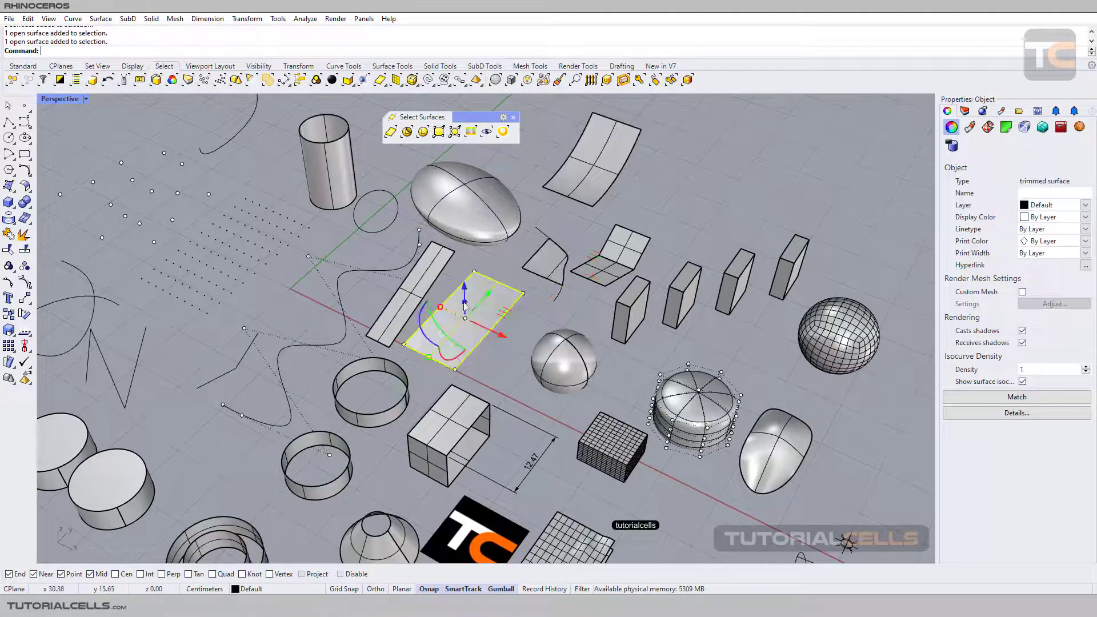
{"action": "scroll", "coordinate": [494, 252], "scroll_direction": "up", "scroll_amount": 3}
{"action": "left_click", "coordinate": [494, 252]}
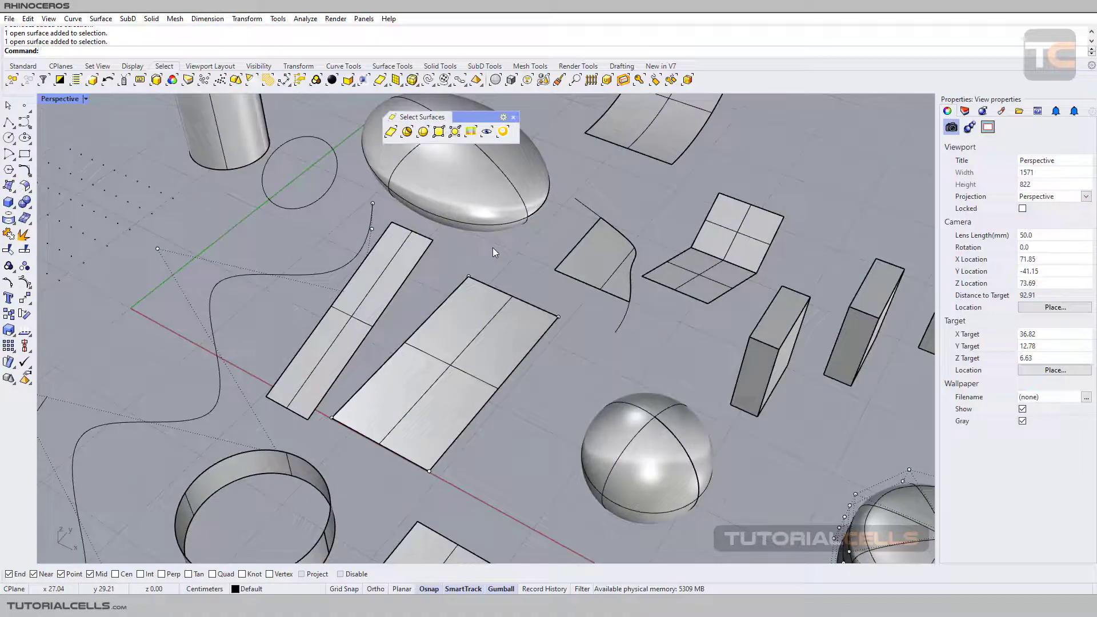
Select the TC logo picture surface individually and run the command that selects all picture objects.
{"action": "scroll", "coordinate": [493, 288], "scroll_direction": "down", "scroll_amount": 6}
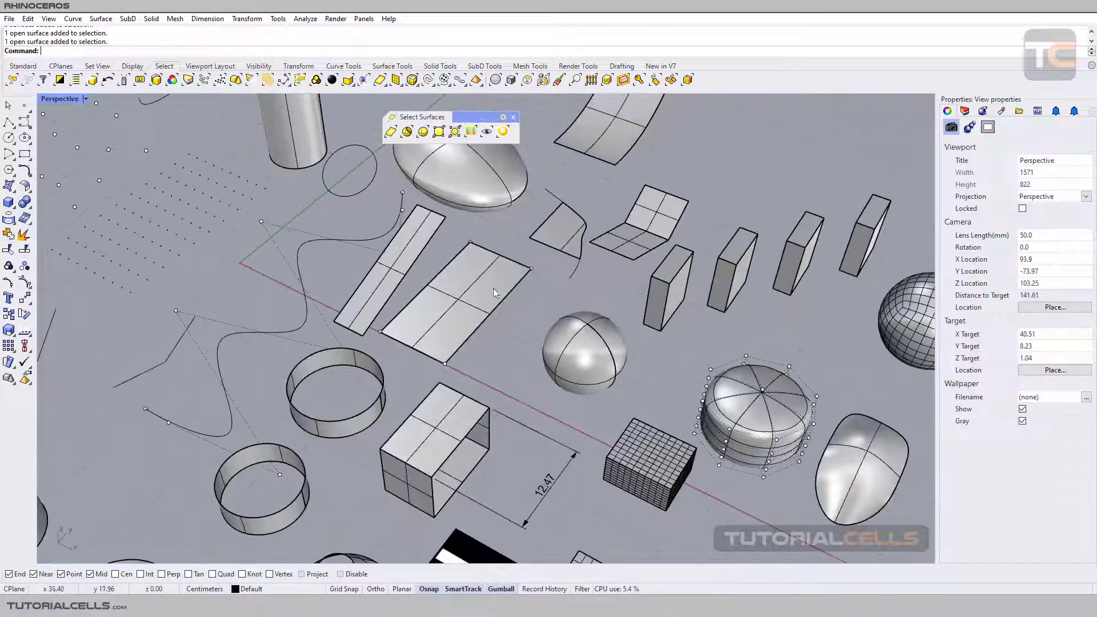
{"action": "scroll", "coordinate": [542, 371], "scroll_direction": "up", "scroll_amount": 6}
{"action": "left_click", "coordinate": [542, 371]}
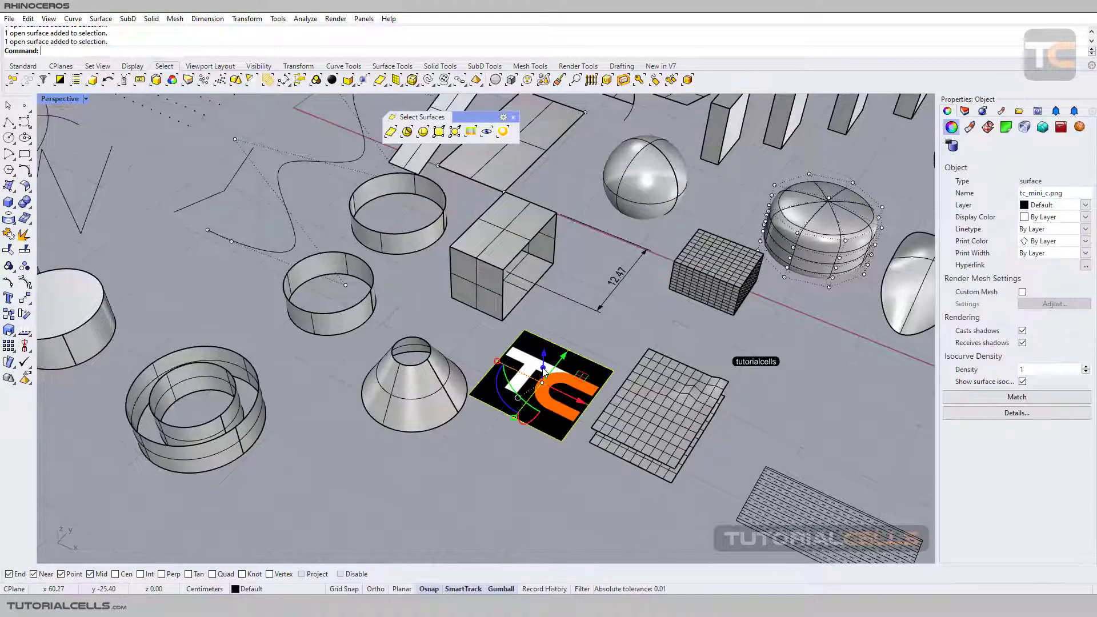
{"action": "right_click_drag", "start_coordinate": [562, 369], "coordinate": [543, 311], "text": "shift"}
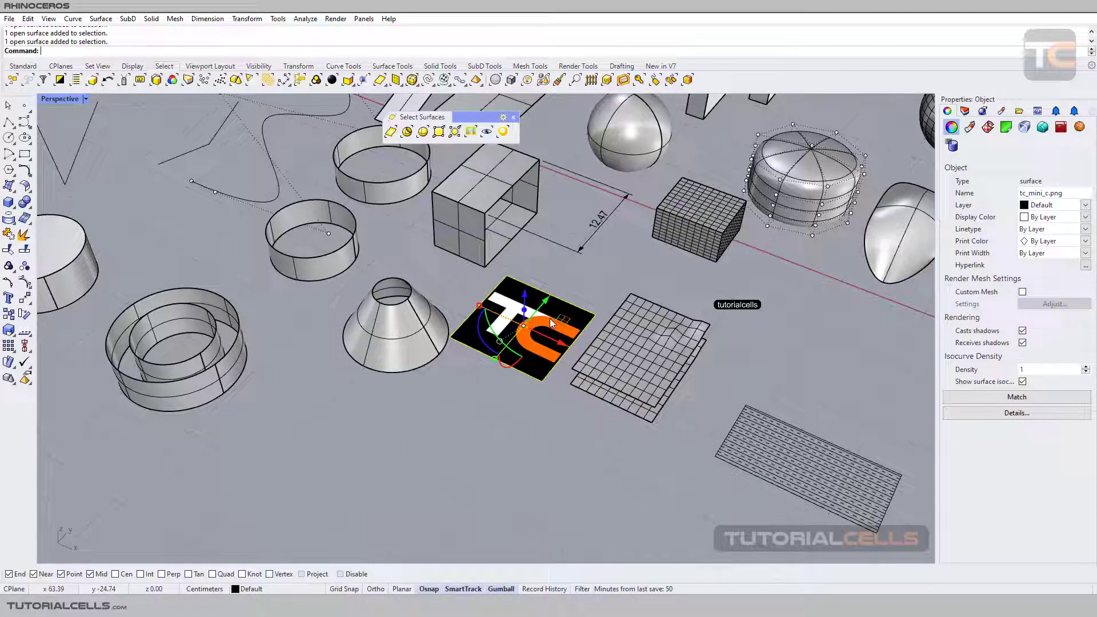
{"action": "scroll", "coordinate": [551, 323], "scroll_direction": "up", "scroll_amount": 2}
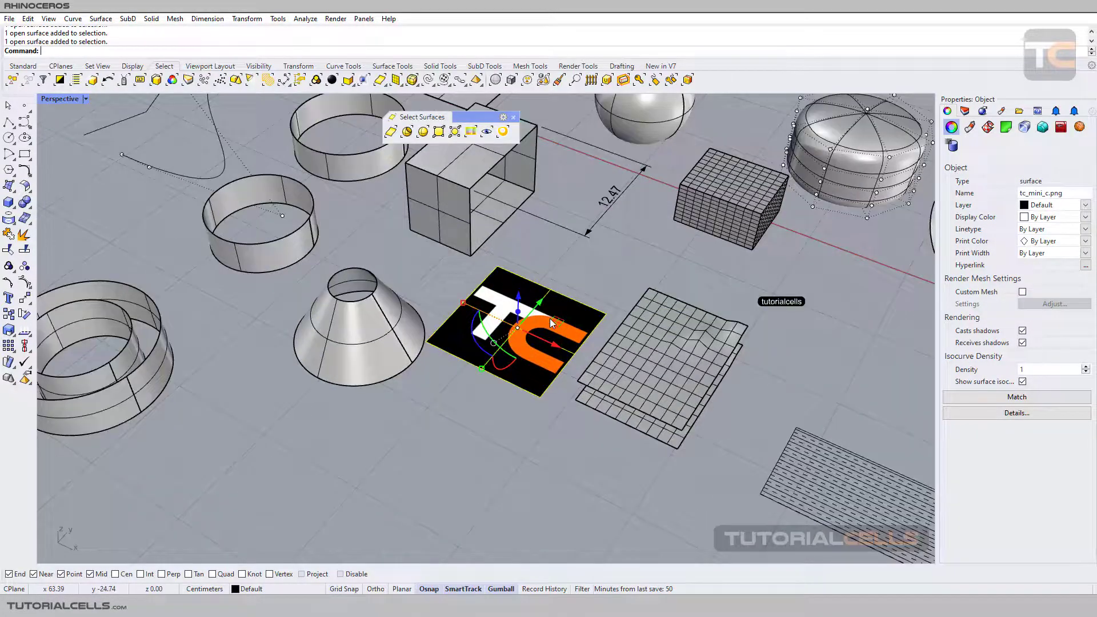
{"action": "left_click", "coordinate": [473, 134]}
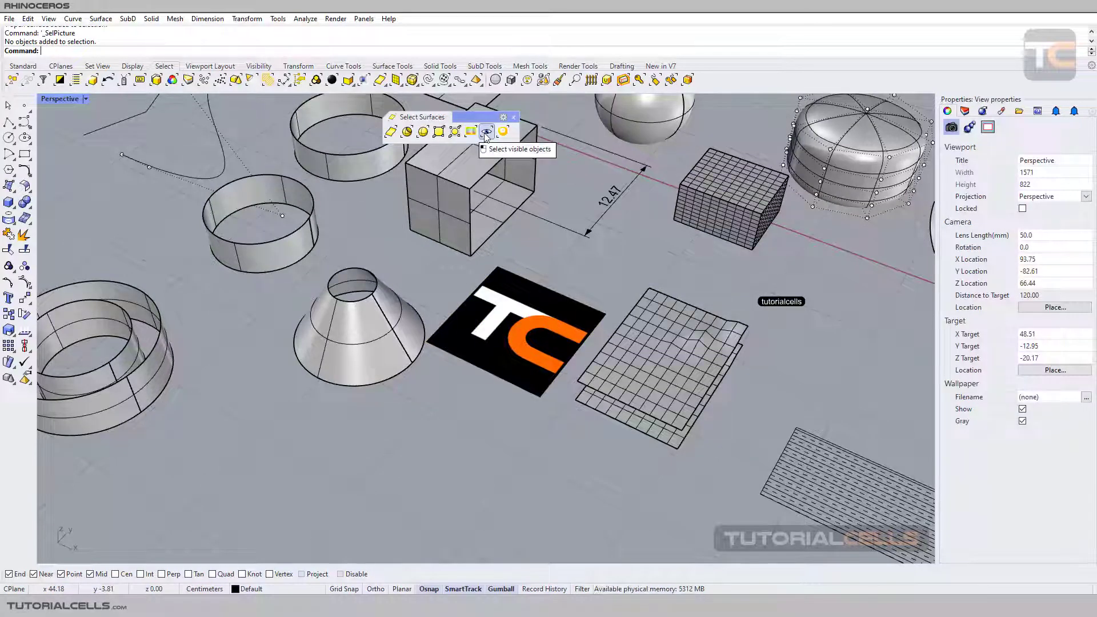
{"action": "scroll", "coordinate": [469, 166], "scroll_direction": "down", "scroll_amount": 2}
{"action": "right_click_drag", "start_coordinate": [354, 354], "coordinate": [937, 302]}
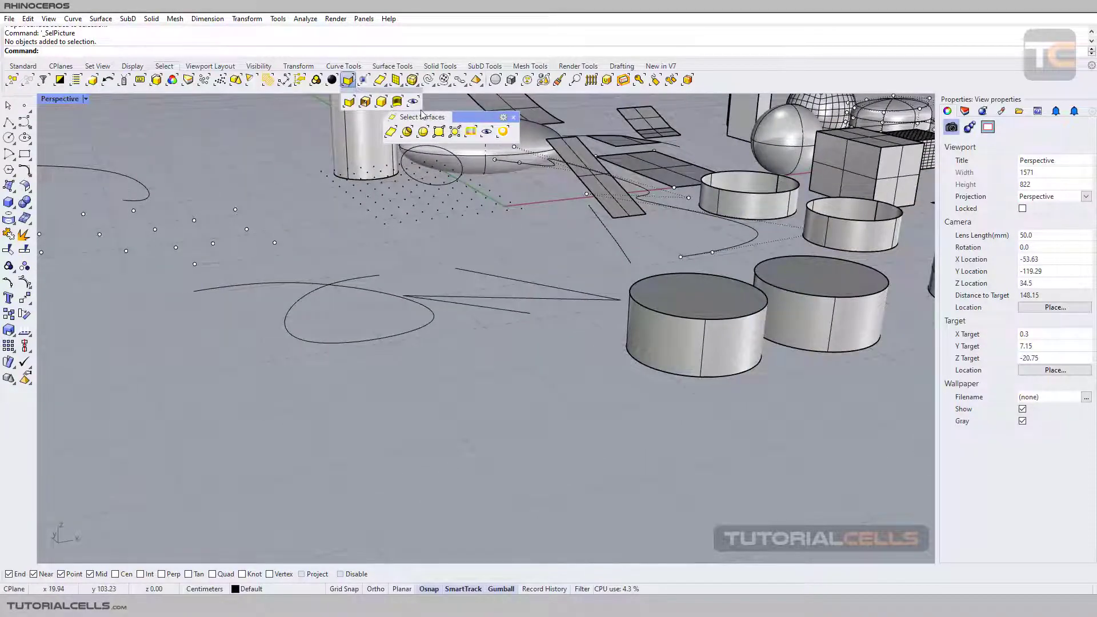
Select only the visible objects within a window around the two large closed cylinders, using a low front view.
{"action": "scroll", "coordinate": [673, 306], "scroll_direction": "up", "scroll_amount": 2}
{"action": "right_click_drag", "start_coordinate": [616, 308], "coordinate": [628, 286]}
{"action": "left_click", "coordinate": [611, 215]}
{"action": "right_click_drag", "start_coordinate": [623, 229], "coordinate": [634, 223]}
{"action": "right_click_drag", "start_coordinate": [677, 263], "coordinate": [670, 304]}
{"action": "scroll", "coordinate": [649, 342], "scroll_direction": "up", "scroll_amount": 4}
{"action": "right_click_drag", "start_coordinate": [647, 345], "coordinate": [518, 207]}
{"action": "left_click", "coordinate": [481, 147]}
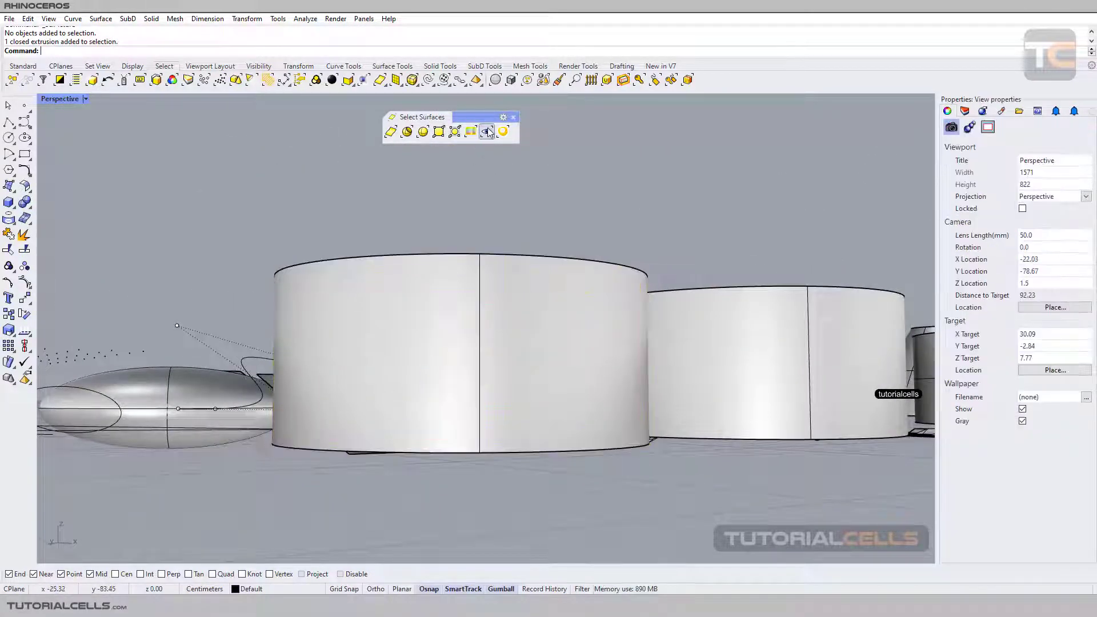
{"action": "left_click", "coordinate": [486, 132]}
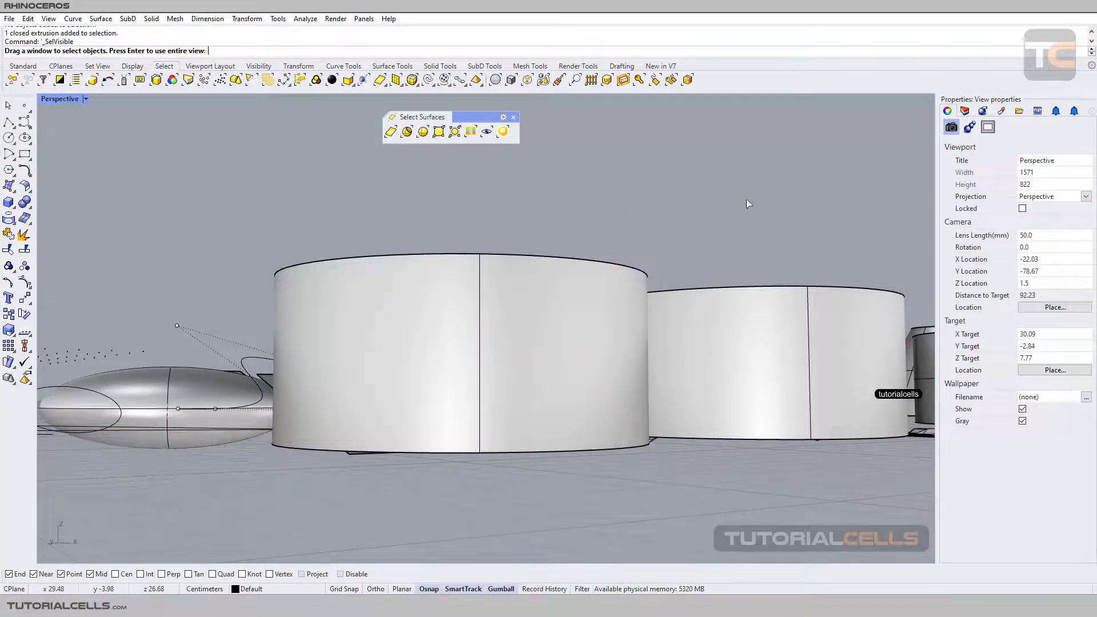
{"action": "left_click_drag", "start_coordinate": [758, 190], "coordinate": [377, 481]}
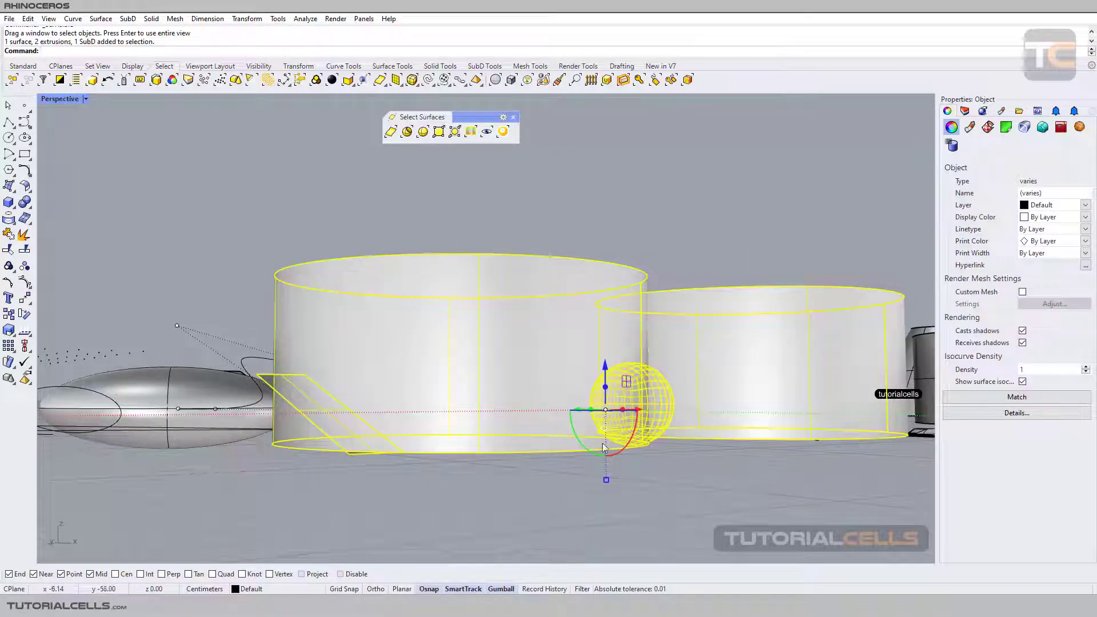
Inspect the objects picked by the visible-object selection from a raised viewpoint, and clear the selection.
{"action": "right_click_drag", "start_coordinate": [705, 224], "coordinate": [712, 298]}
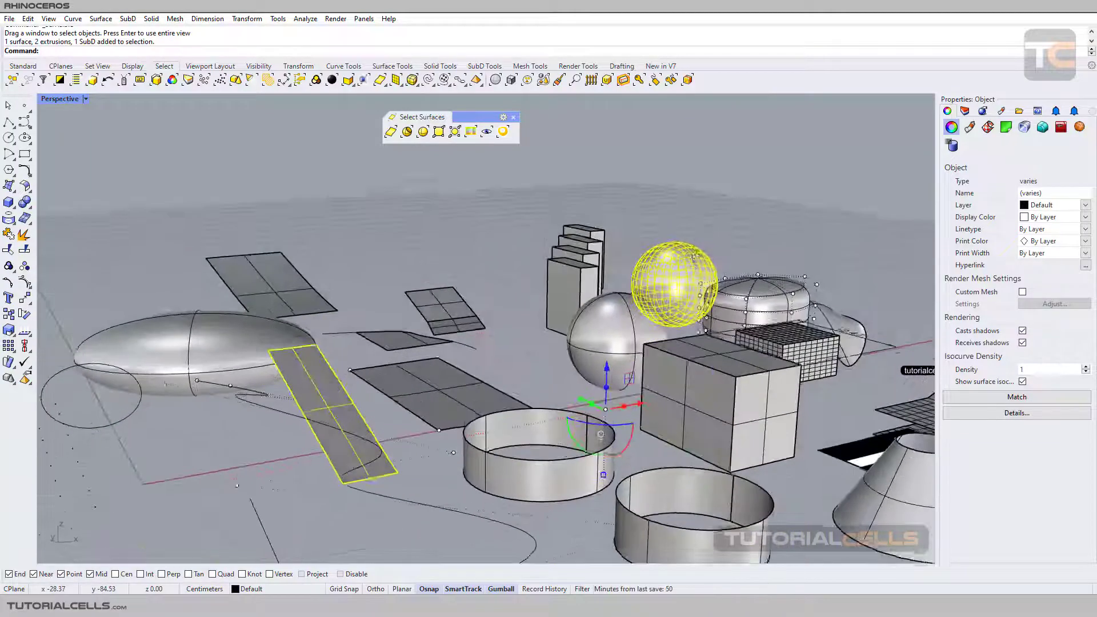
{"action": "scroll", "coordinate": [698, 276], "scroll_direction": "down", "scroll_amount": 6}
{"action": "scroll", "coordinate": [660, 306], "scroll_direction": "up", "scroll_amount": 5}
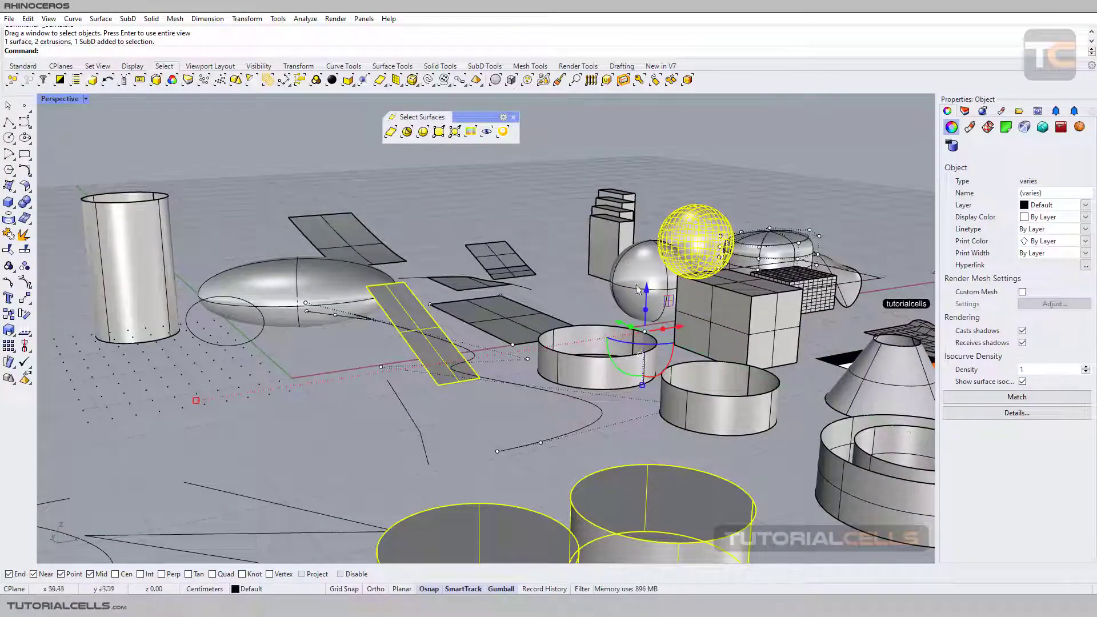
{"action": "left_click", "coordinate": [550, 231]}
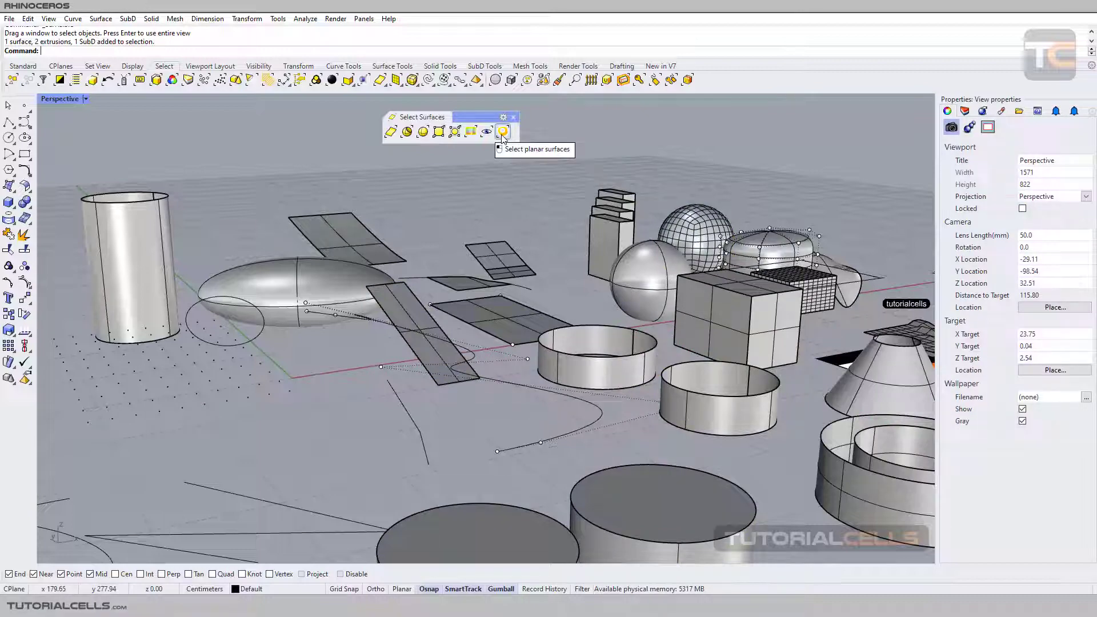
Compare the flat rectangle, the narrow strip, the folded polysurface and the large curved surface by selecting each one individually.
{"action": "right_click_drag", "start_coordinate": [562, 237], "coordinate": [498, 297]}
{"action": "right_click_drag", "start_coordinate": [571, 323], "coordinate": [548, 324], "text": "shift"}
{"action": "right_click_drag", "start_coordinate": [612, 345], "coordinate": [616, 352]}
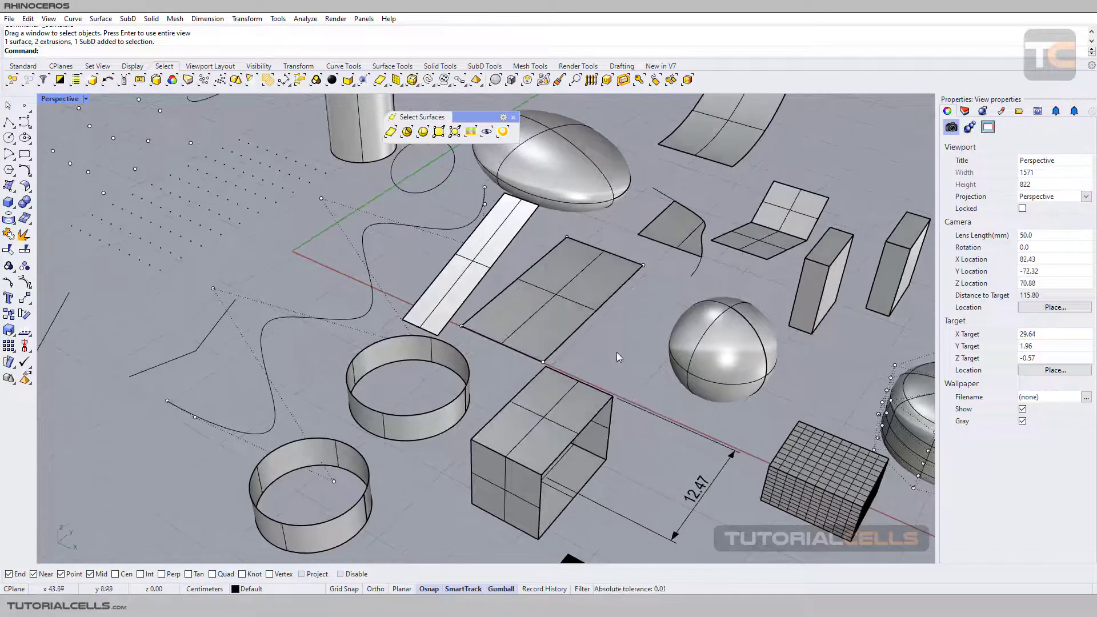
{"action": "left_click", "coordinate": [592, 289]}
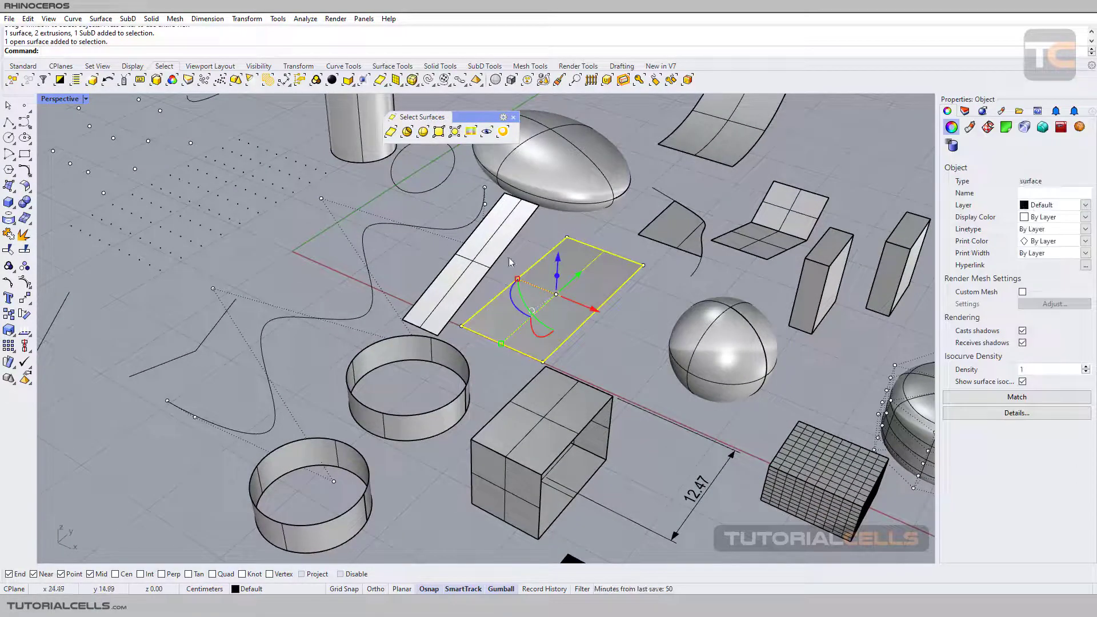
{"action": "left_click", "coordinate": [488, 260]}
{"action": "left_click", "coordinate": [754, 231]}
{"action": "left_click", "coordinate": [726, 141]}
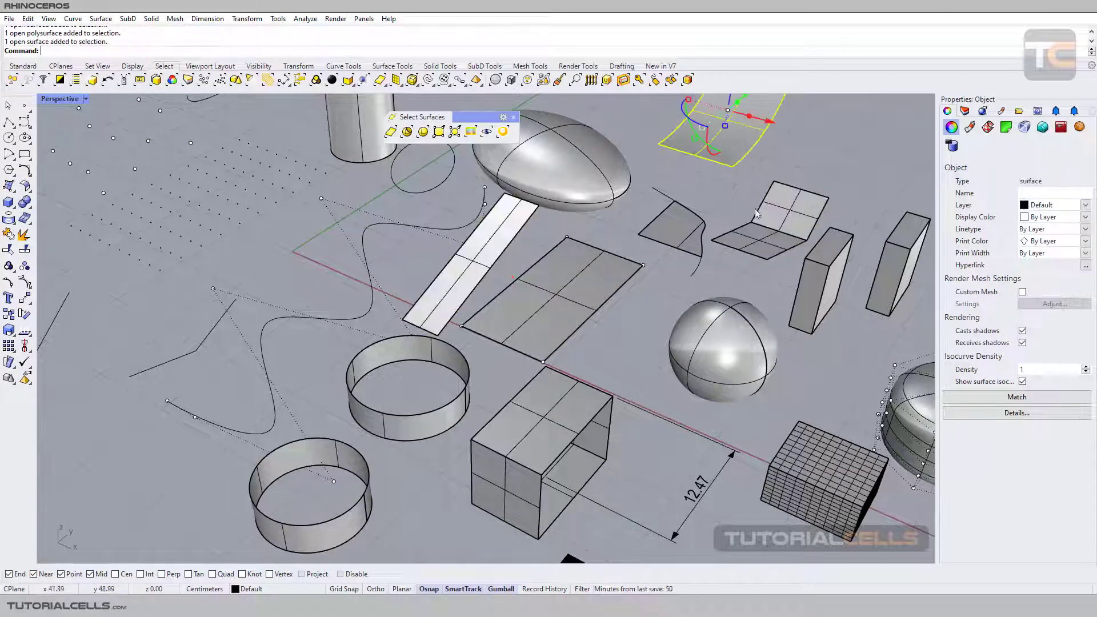
Check the planar surfaces against the folded polysurface by reselecting the polysurface, the flat rectangle and the narrow strip individually.
{"action": "left_click", "coordinate": [768, 228]}
{"action": "left_click", "coordinate": [549, 281]}
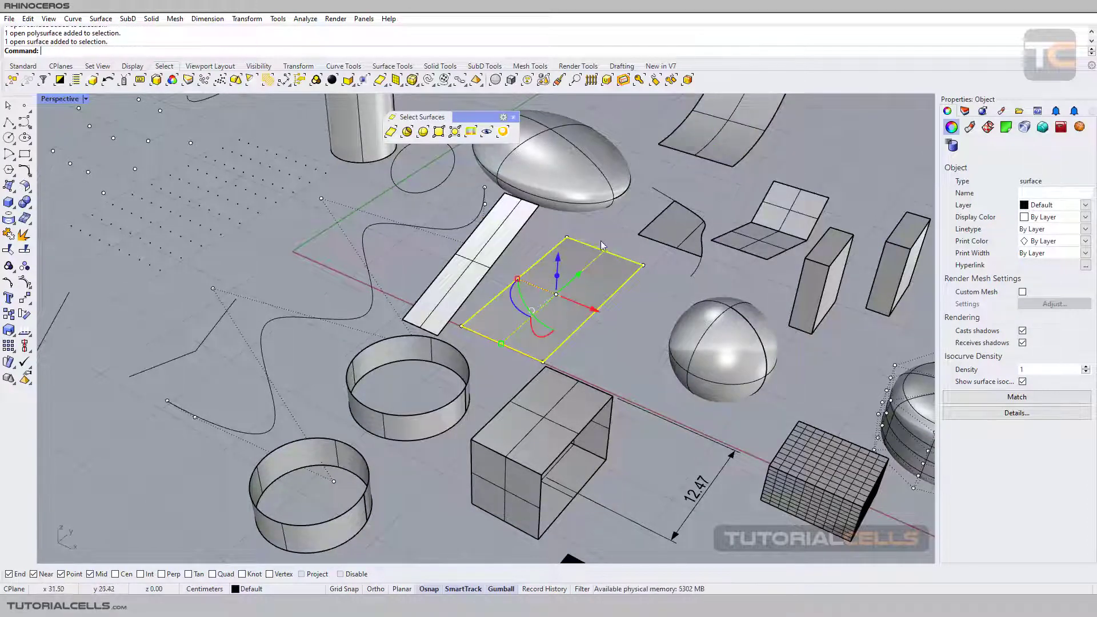
{"action": "left_click", "coordinate": [477, 264]}
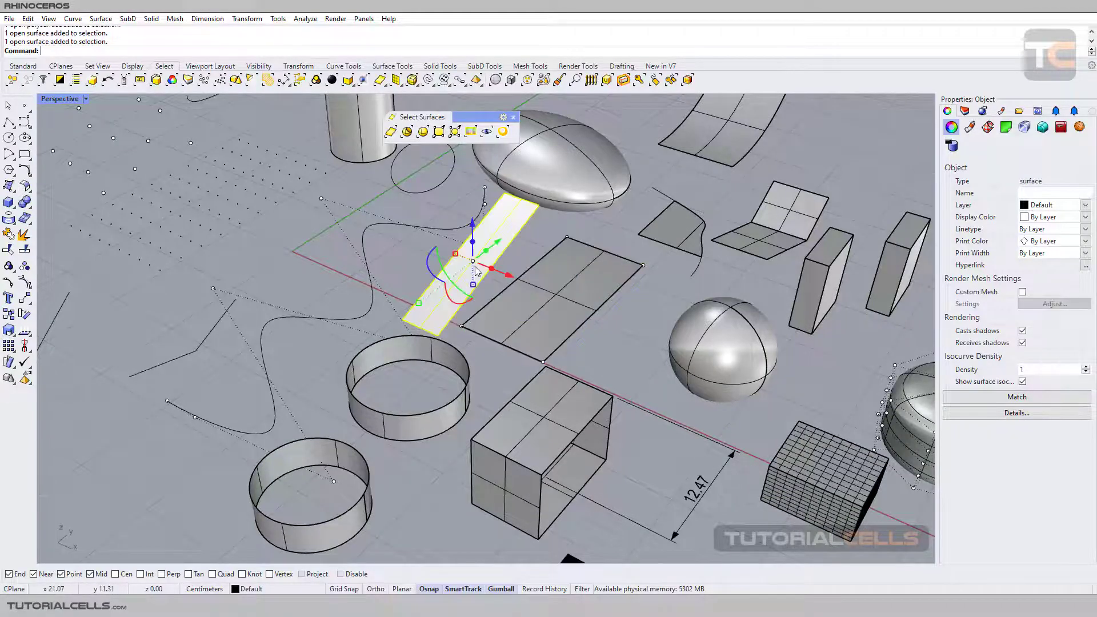
{"action": "mouse_move", "coordinate": [478, 264]}
{"action": "right_mouse_down"}
{"action": "mouse_move", "coordinate": [432, 237]}
{"action": "mouse_move", "coordinate": [486, 267]}
{"action": "right_mouse_up"}
{"action": "left_click", "coordinate": [551, 291]}
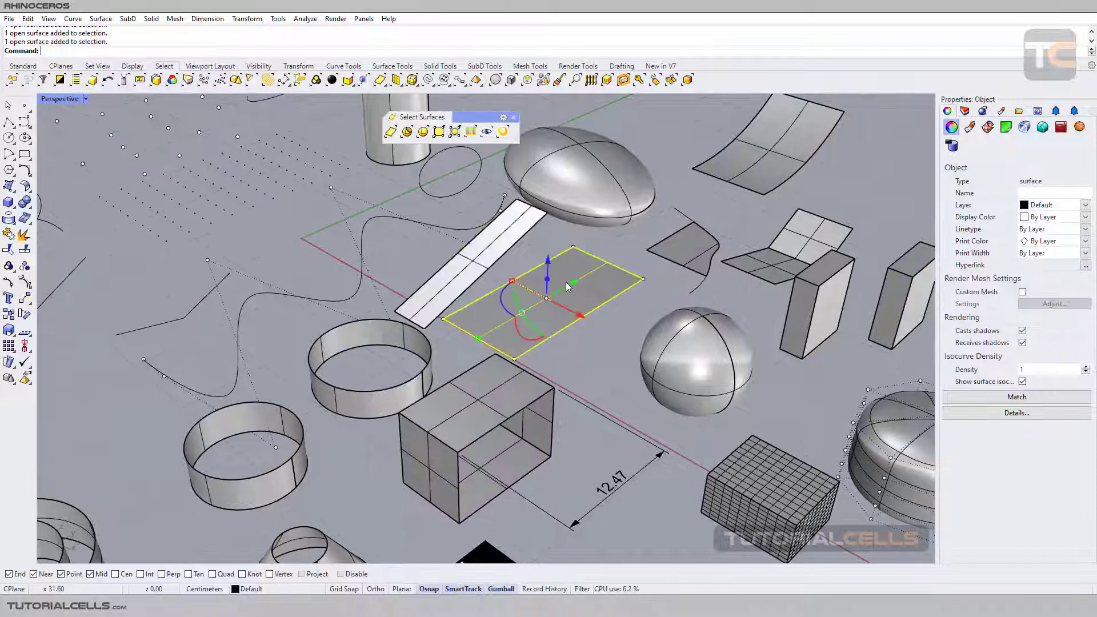
Select the folded polysurface, compare it with the flat rectangle, and examine its two joined faces up close.
{"action": "left_click", "coordinate": [742, 267]}
{"action": "left_click", "coordinate": [559, 311]}
{"action": "right_click_drag", "start_coordinate": [559, 312], "coordinate": [655, 295]}
{"action": "left_click", "coordinate": [656, 295]}
{"action": "scroll", "coordinate": [657, 256], "scroll_direction": "up", "scroll_amount": 3}
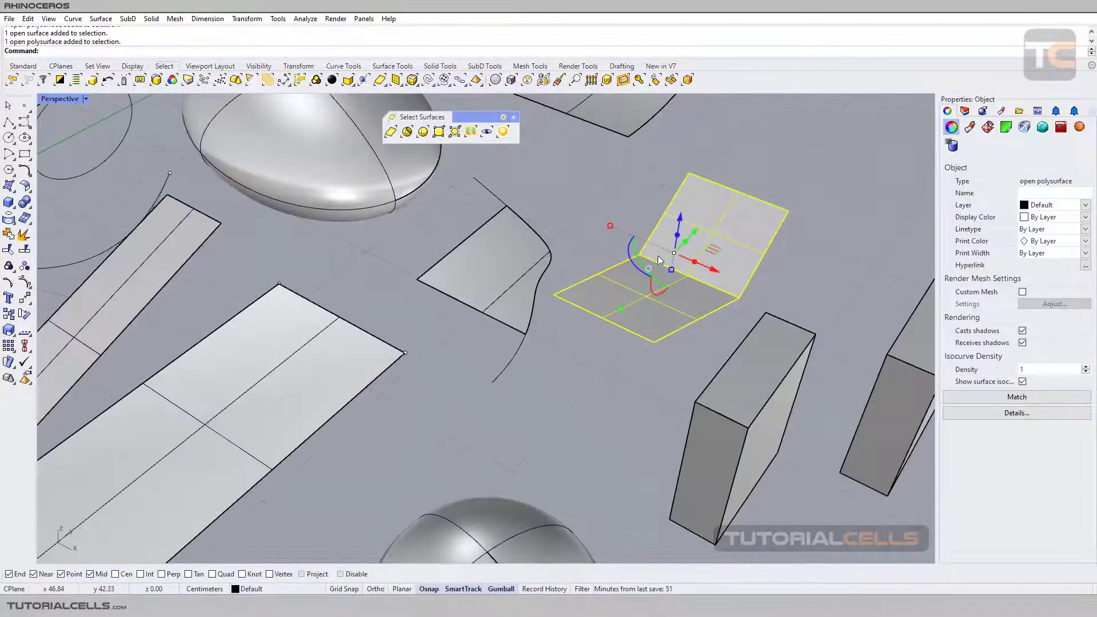
{"action": "right_click_drag", "start_coordinate": [656, 256], "coordinate": [694, 297]}
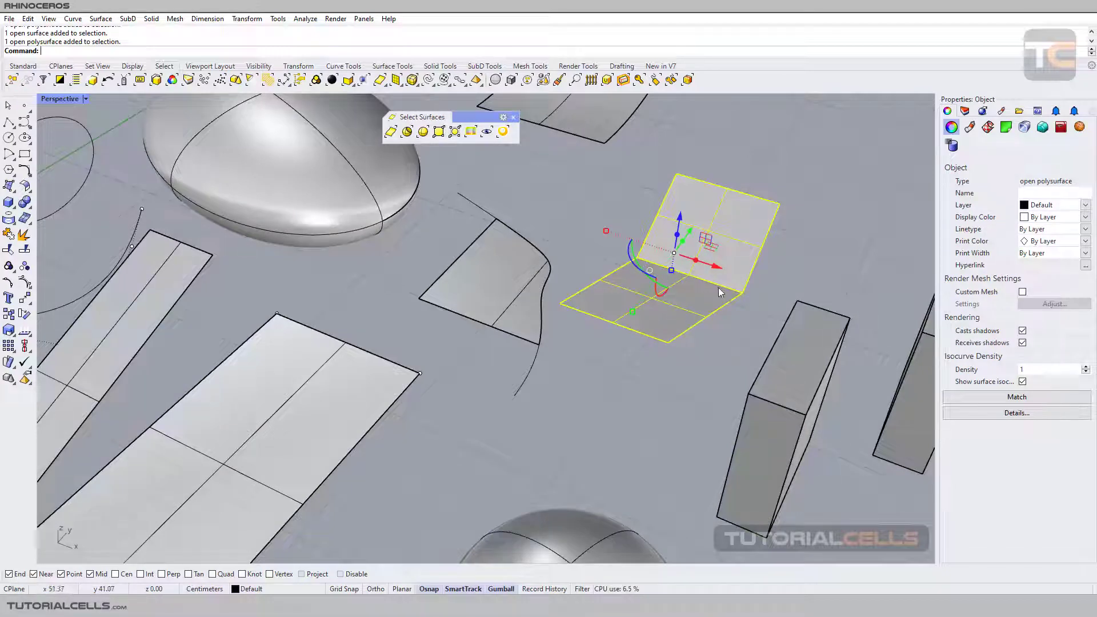
Select the small trimmed surface, the flat rectangle and the narrow strip individually, and clear the selection.
{"action": "right_click_drag", "start_coordinate": [611, 221], "coordinate": [541, 266]}
{"action": "left_click", "coordinate": [592, 227]}
{"action": "left_click", "coordinate": [538, 279]}
{"action": "left_click", "coordinate": [424, 320]}
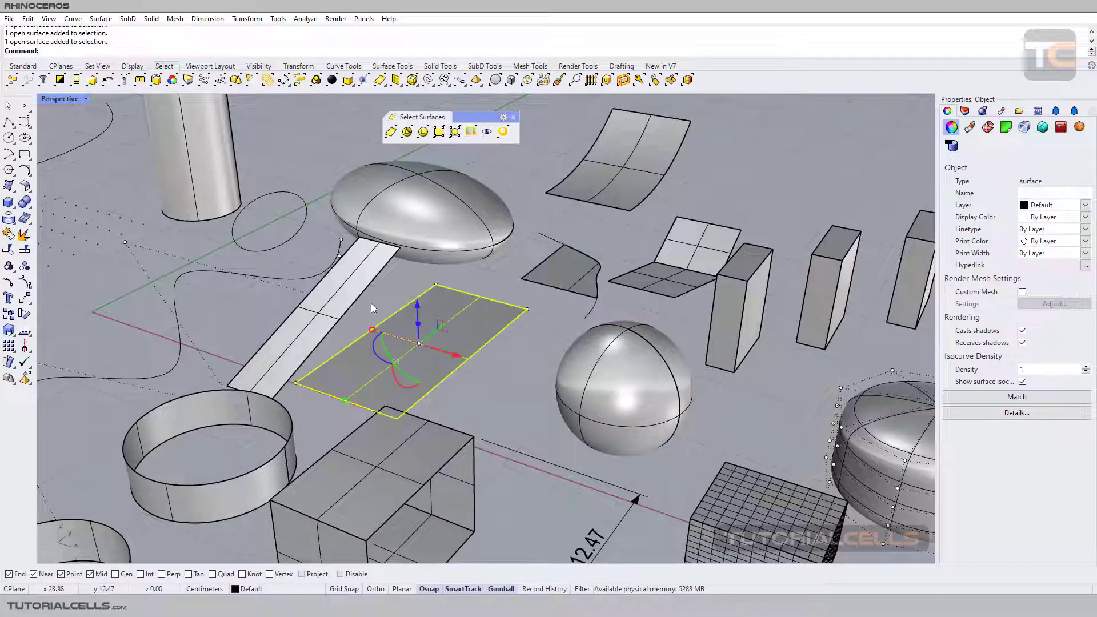
{"action": "left_click", "coordinate": [341, 298]}
{"action": "left_click", "coordinate": [490, 271]}
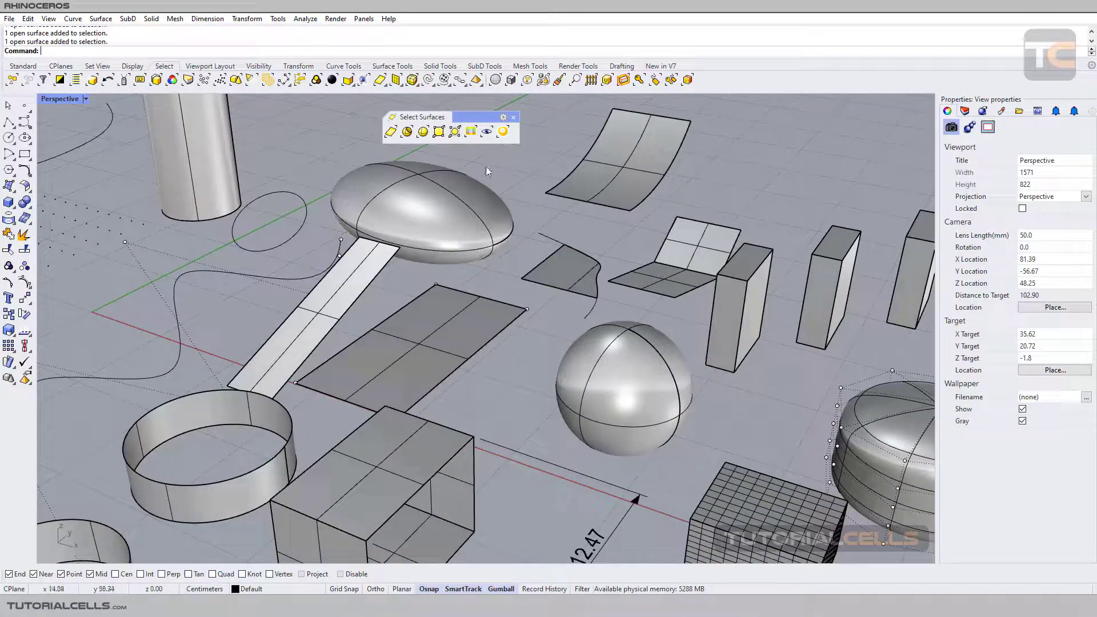
Select all planar surfaces, review them in a wider view, clear the selection, and close the surface selection tools.
{"action": "left_click", "coordinate": [503, 132]}
{"action": "scroll", "coordinate": [544, 240], "scroll_direction": "down", "scroll_amount": 5}
{"action": "right_click_drag", "start_coordinate": [543, 274], "coordinate": [448, 264]}
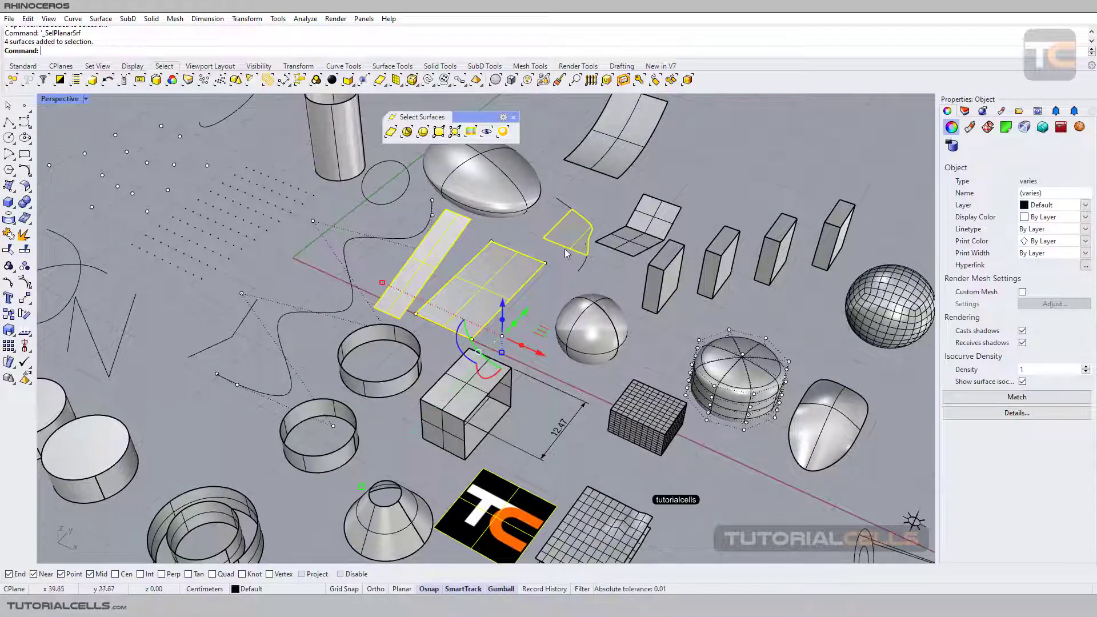
{"action": "left_click", "coordinate": [529, 235]}
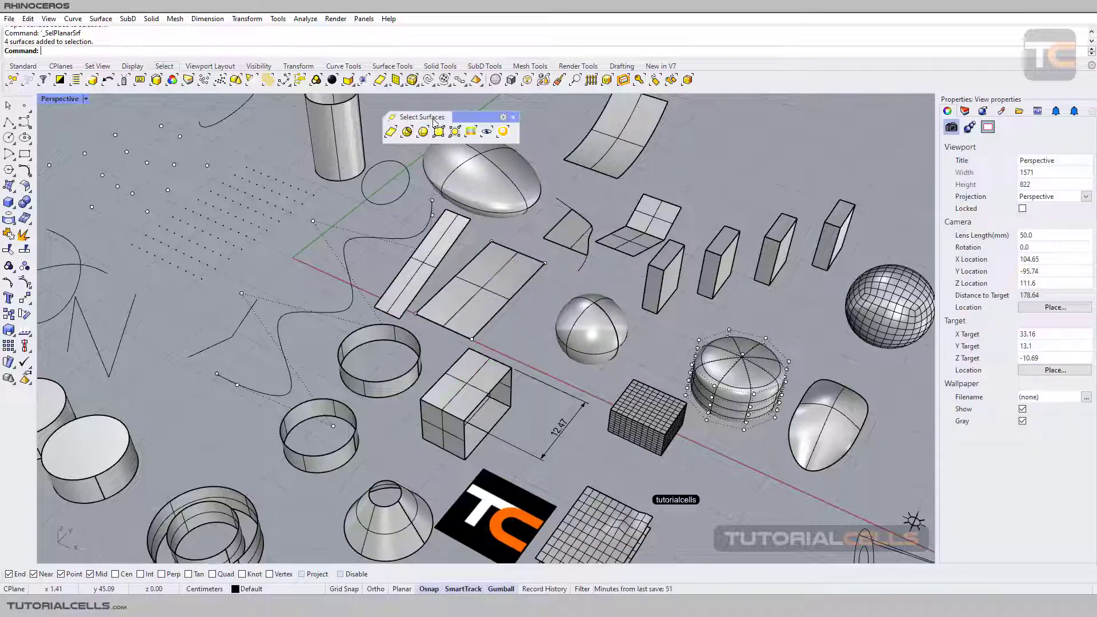
{"action": "left_click", "coordinate": [514, 117]}
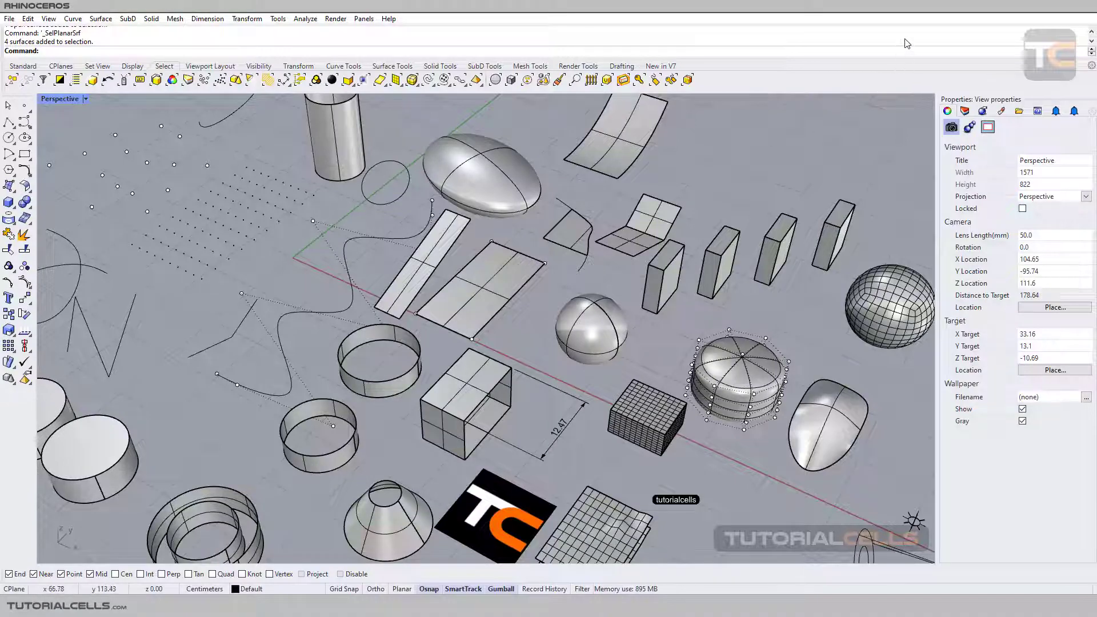